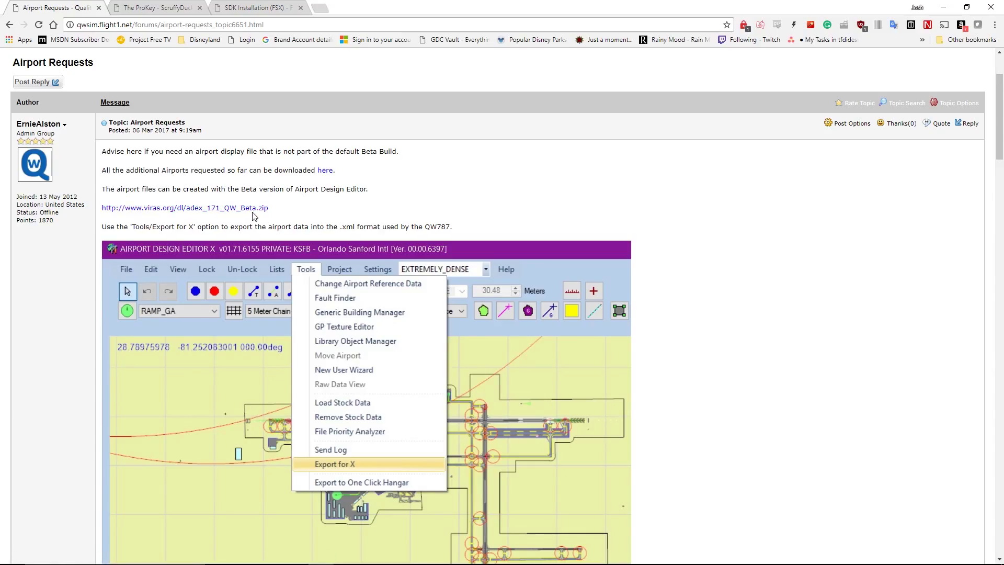
# Review the Airport Design Editor beta link on the Airport Requests page and the ProKey feature list, then open the SDK installation page.
pyautogui.moveTo(268, 208); pyautogui.dragTo(105, 208)
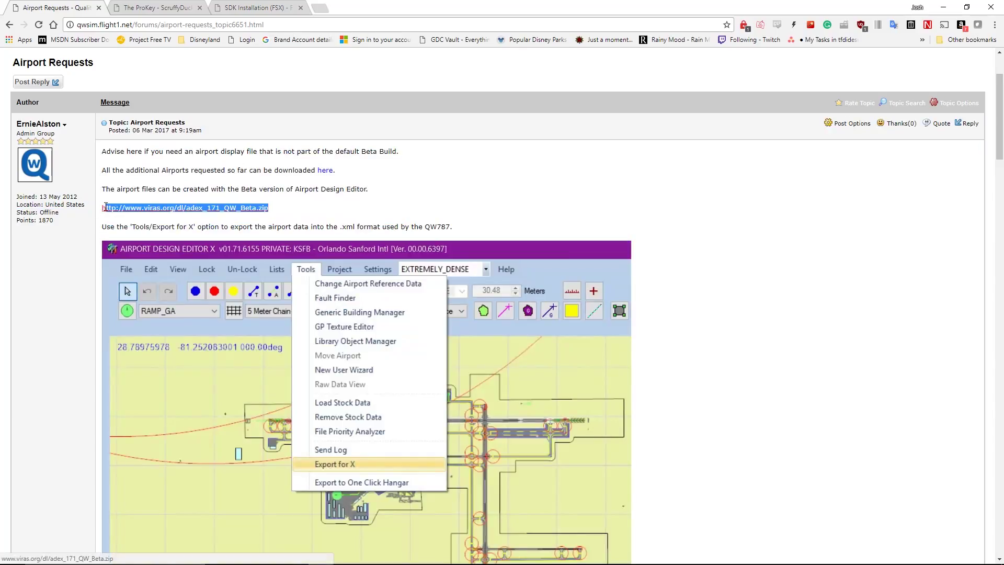
pyautogui.click(280, 203)
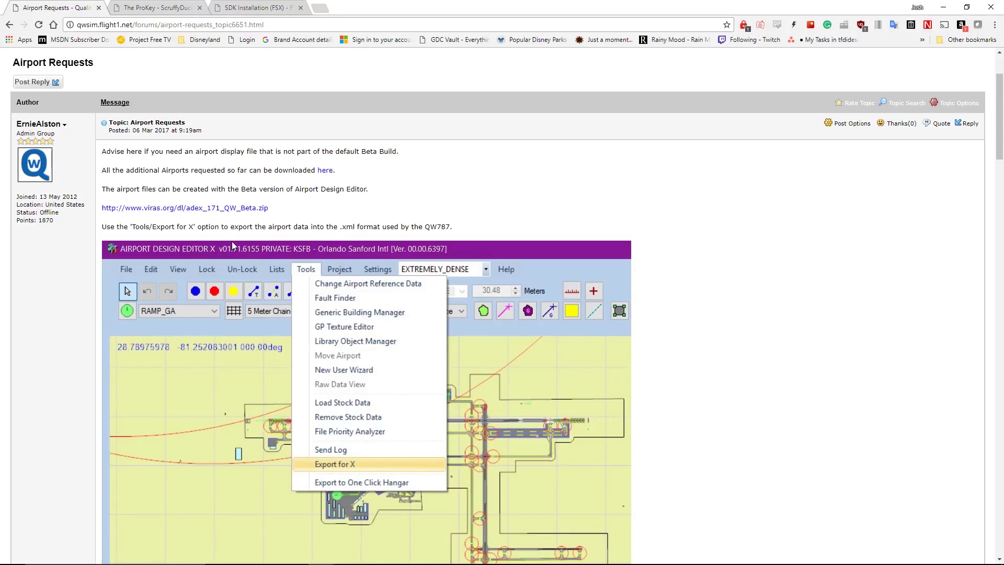
pyautogui.click(178, 8)
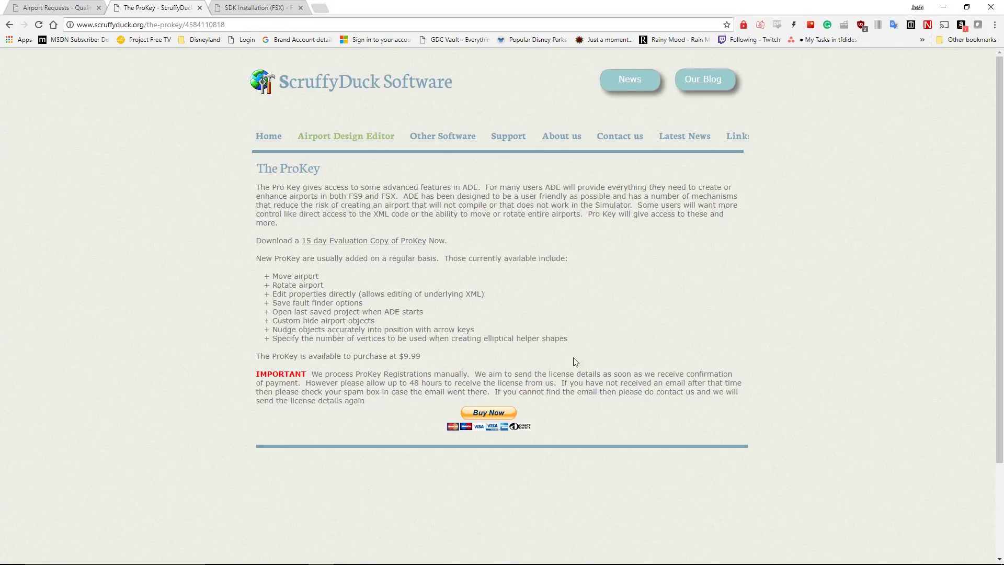
pyautogui.moveTo(578, 349); pyautogui.dragTo(264, 275)
pyautogui.click(302, 276)
pyautogui.moveTo(273, 277); pyautogui.dragTo(620, 343)
pyautogui.click(619, 338)
pyautogui.click(251, 6)
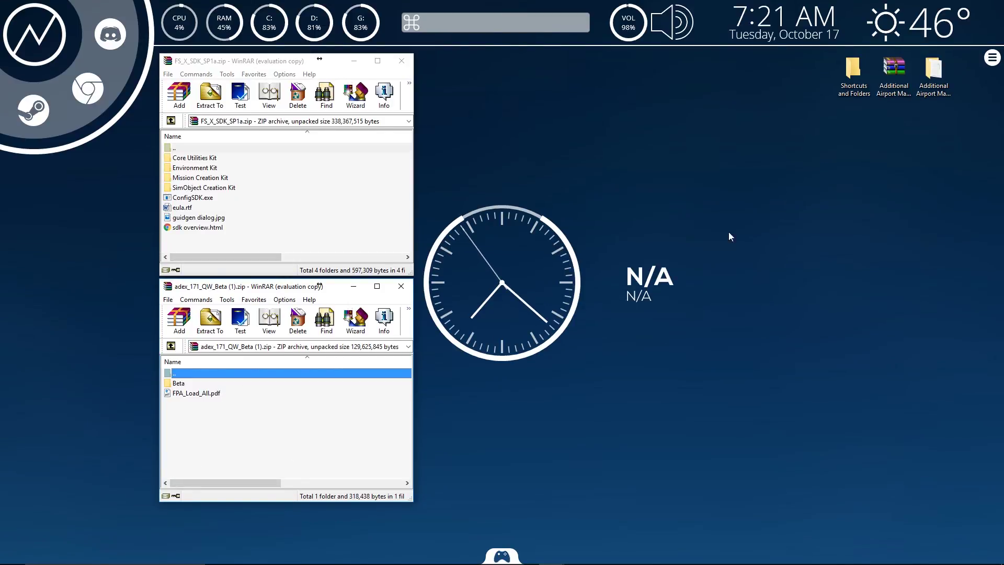
# Create a new folder named ADE on the desktop and open it.
pyautogui.rightClick(723, 175)
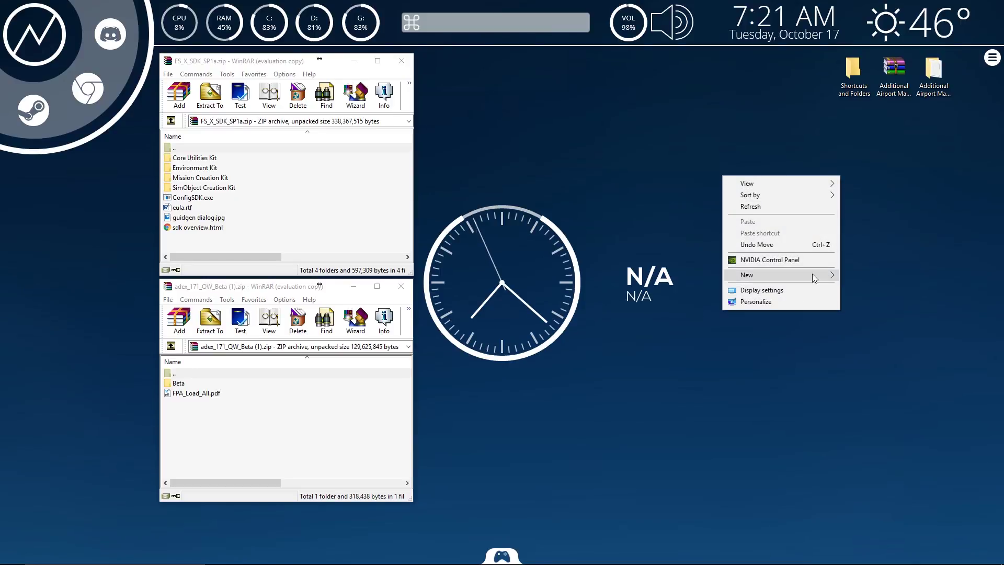
pyautogui.moveTo(817, 276)
pyautogui.click(864, 276)
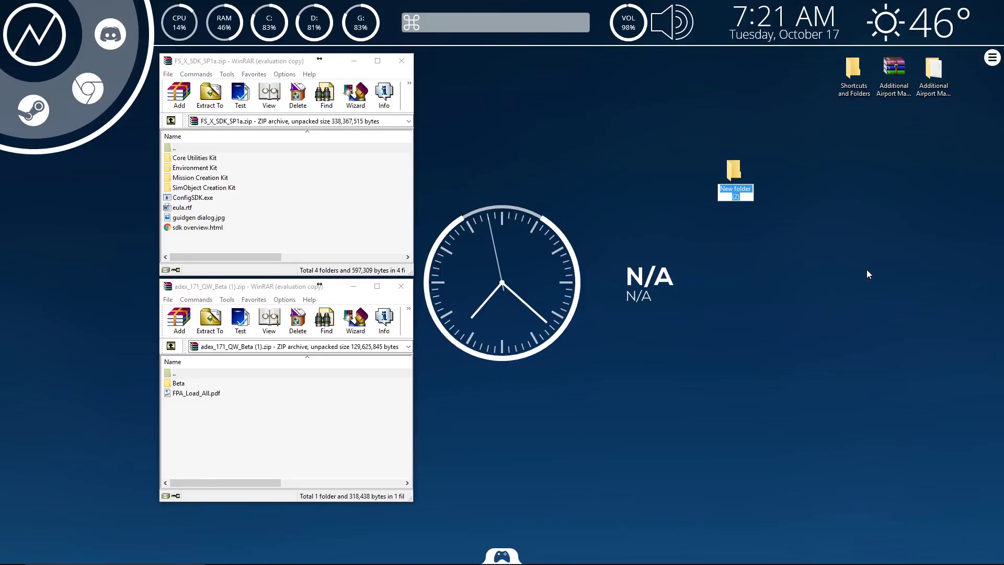
pyautogui.write('ADE')
pyautogui.press('Return')
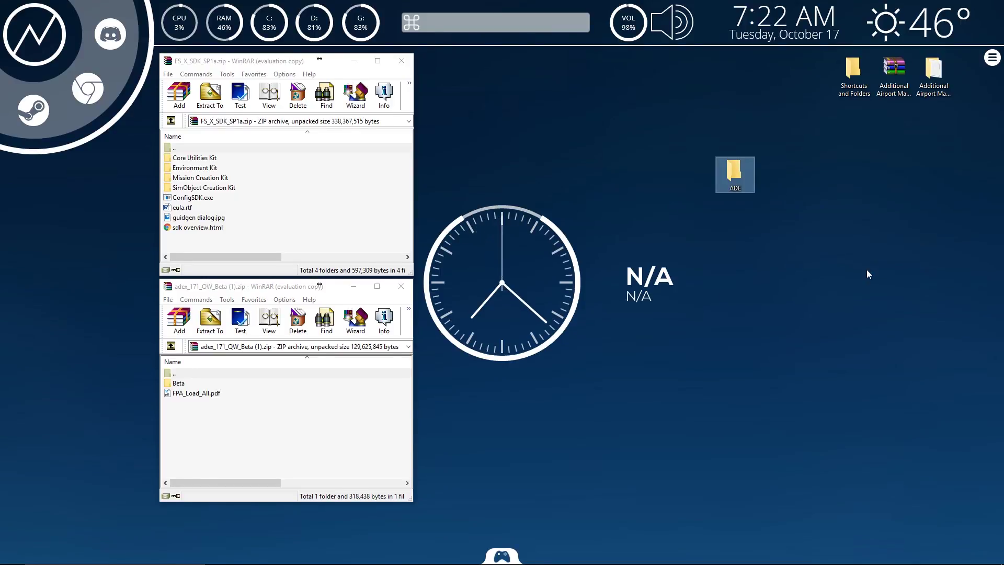
pyautogui.press('Return')
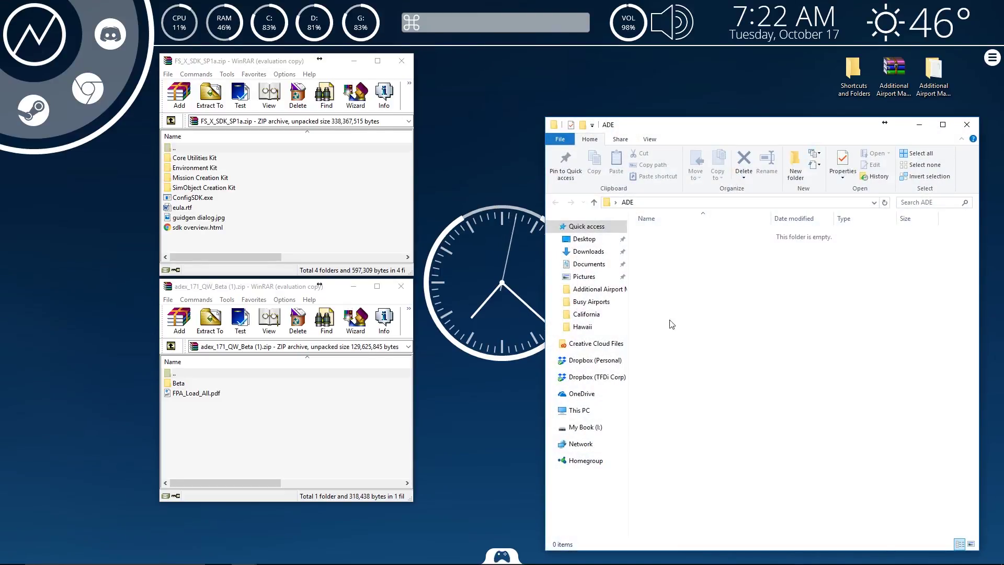
# Extract the Beta folder and FPA_Load_All.pdf from the adex_171_QW_Beta archive into the ADE folder, and close that archive.
pyautogui.moveTo(219, 437); pyautogui.dragTo(813, 298)
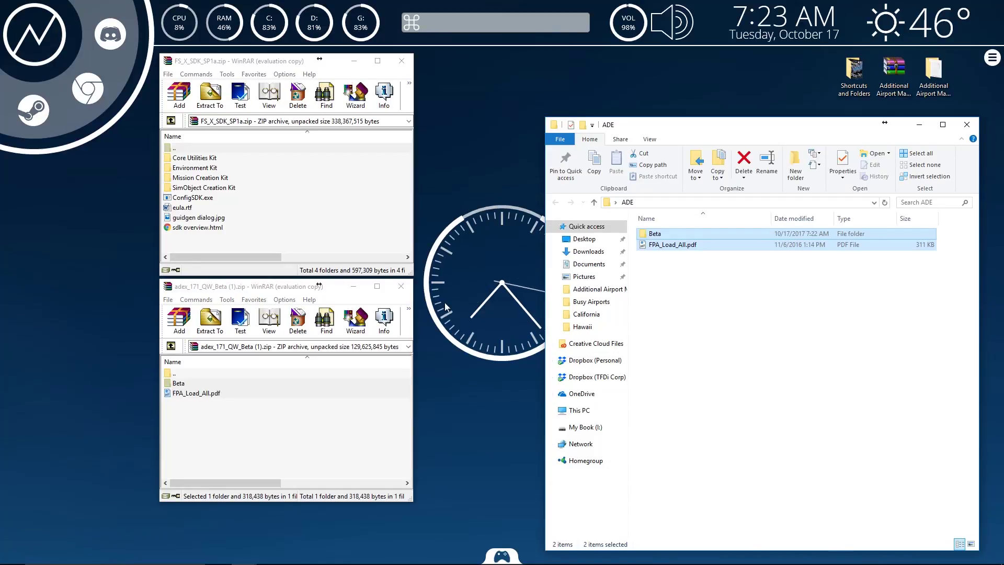
pyautogui.click(408, 286)
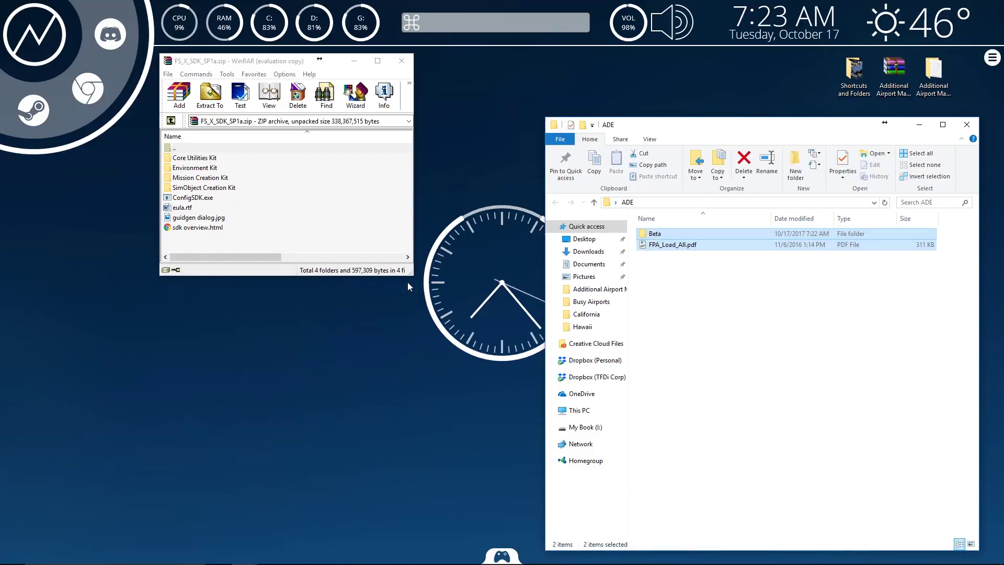
pyautogui.moveTo(264, 61); pyautogui.dragTo(257, 184)
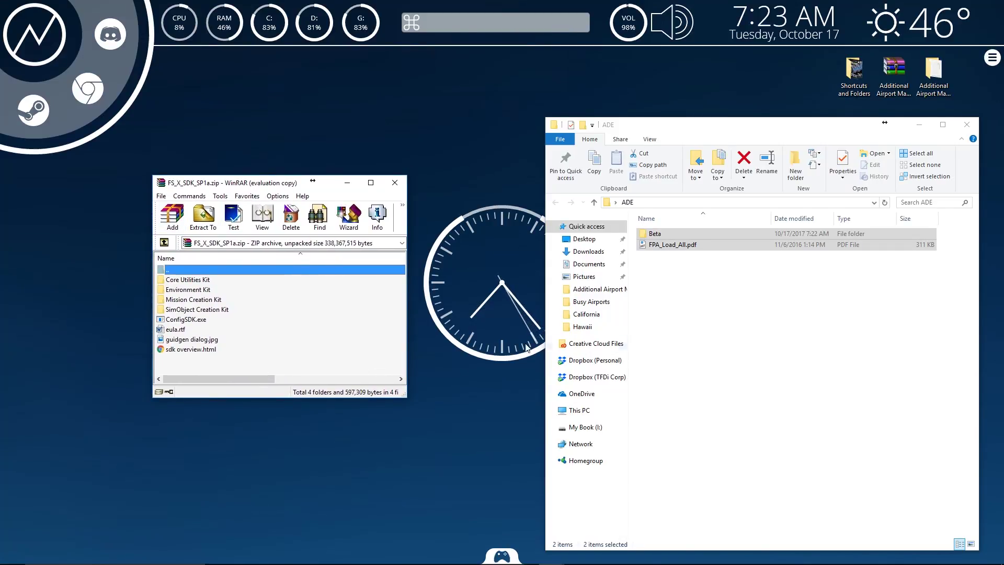
# Browse to the FSX SDK folder under Program Files (x86)\Steam\steamapps\common on drive G and examine its contents.
pyautogui.click(709, 348)
pyautogui.click(709, 348)
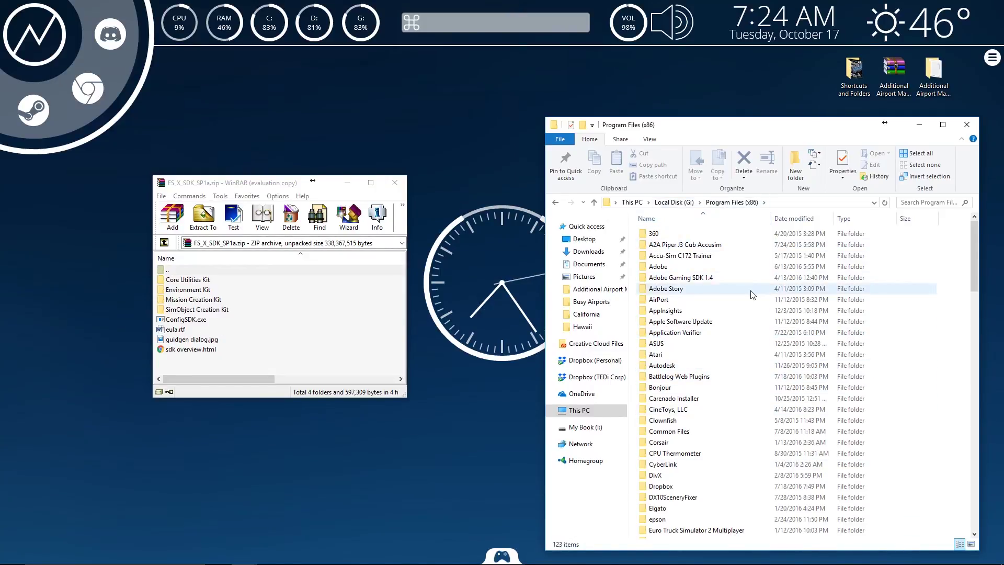
pyautogui.scroll(-8, 752, 294)
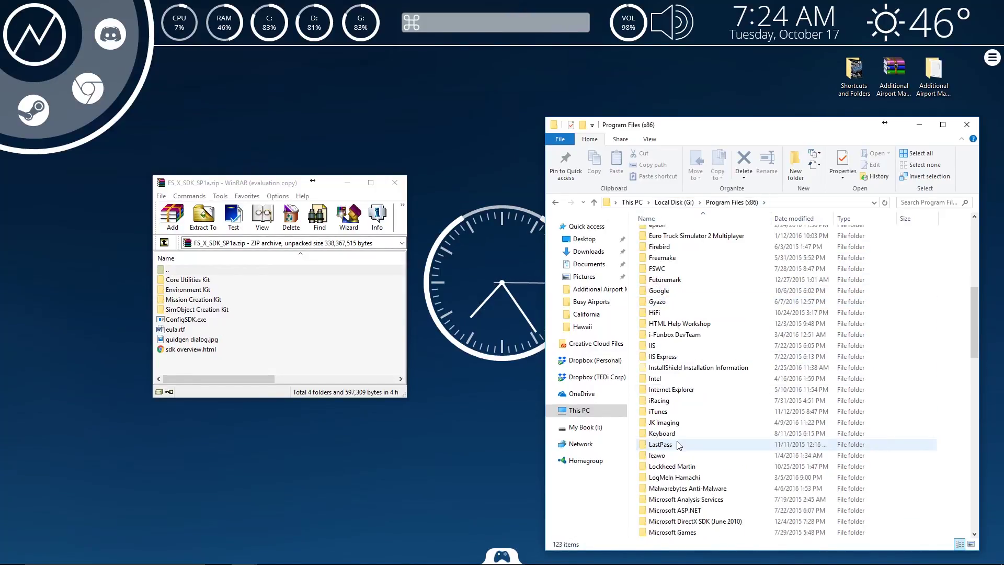
pyautogui.scroll(-15, 678, 444)
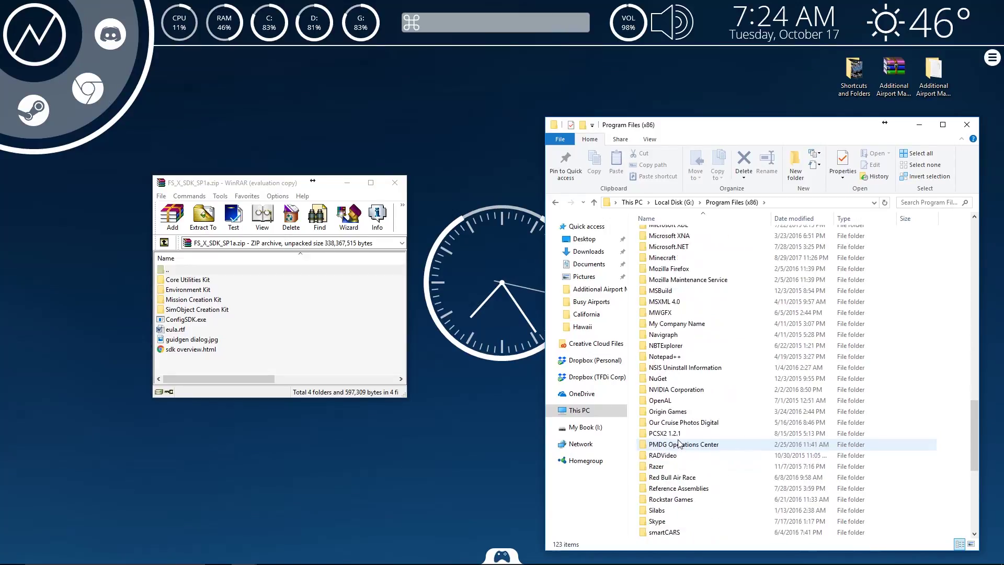
pyautogui.scroll(-3, 678, 444)
pyautogui.doubleClick(673, 510)
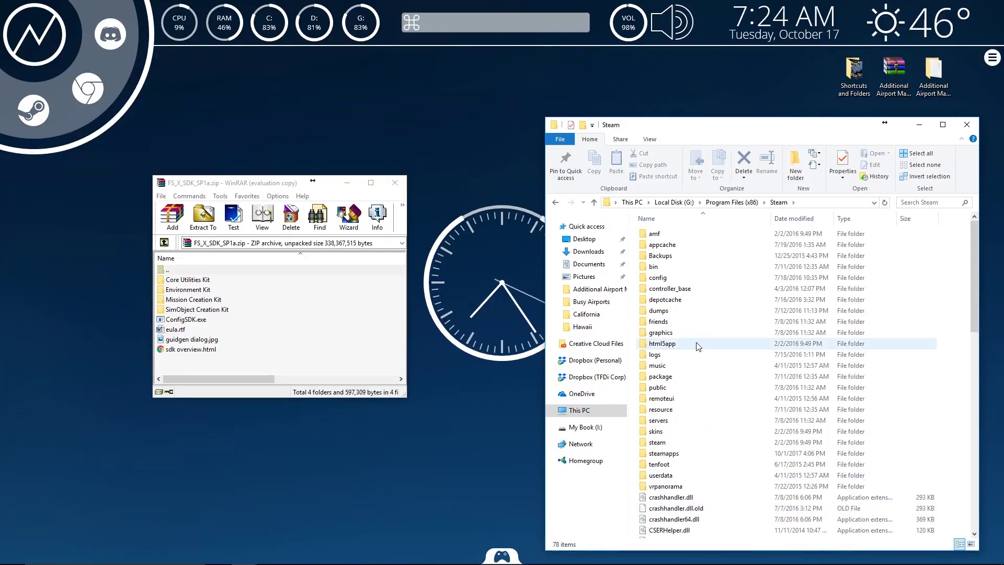
pyautogui.doubleClick(682, 454)
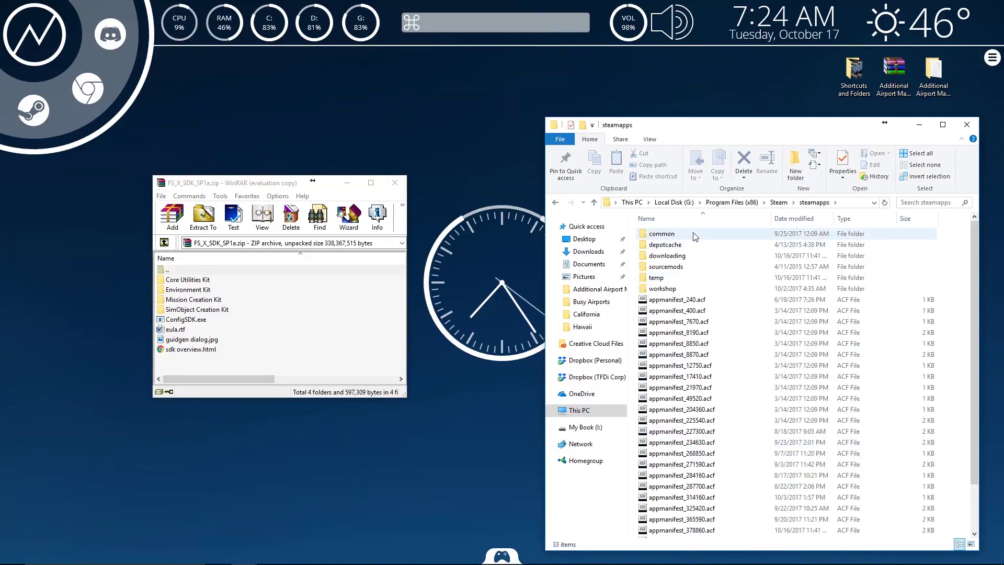
pyautogui.doubleClick(694, 235)
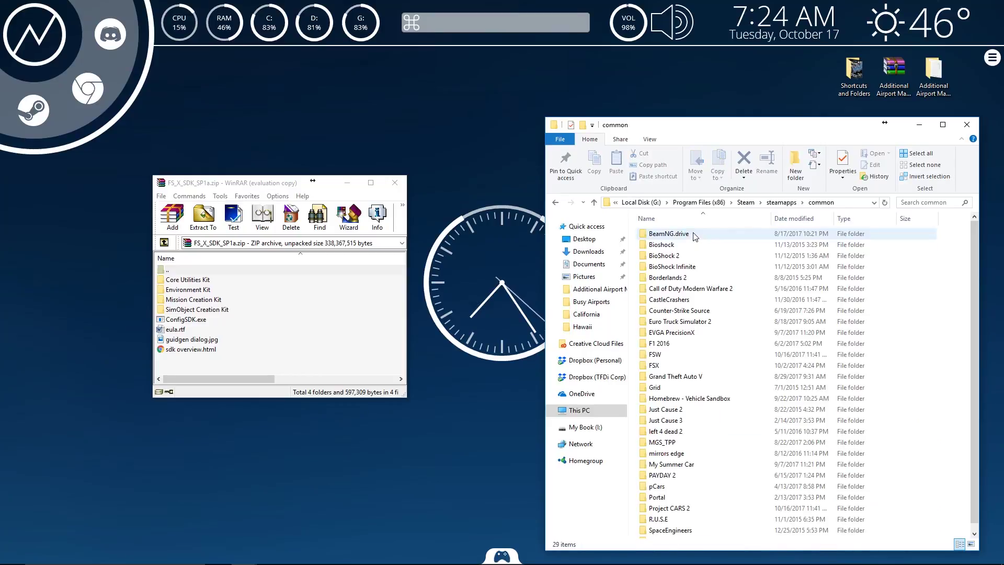
pyautogui.doubleClick(712, 369)
pyautogui.doubleClick(682, 402)
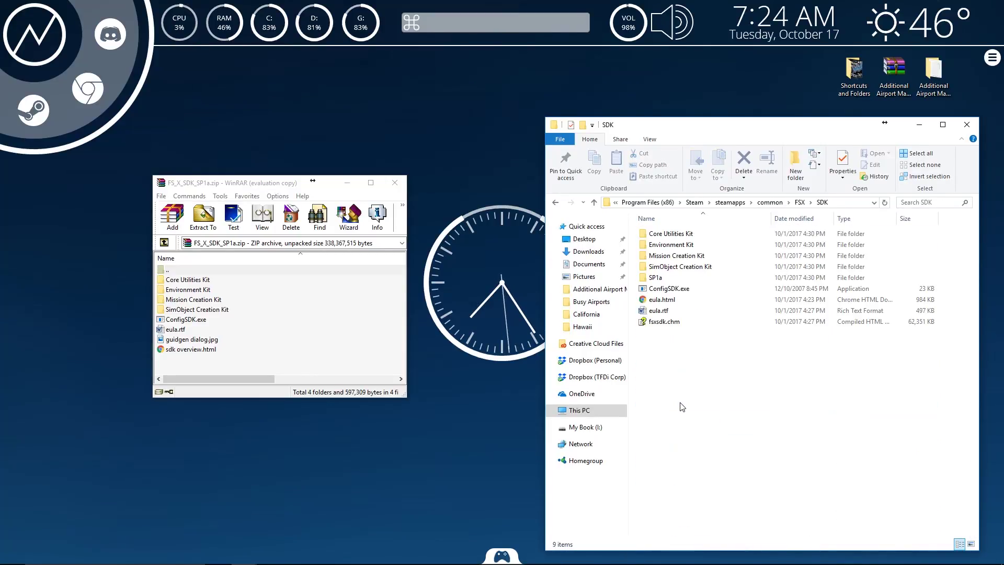
pyautogui.moveTo(661, 431); pyautogui.dragTo(781, 209)
pyautogui.click(745, 382)
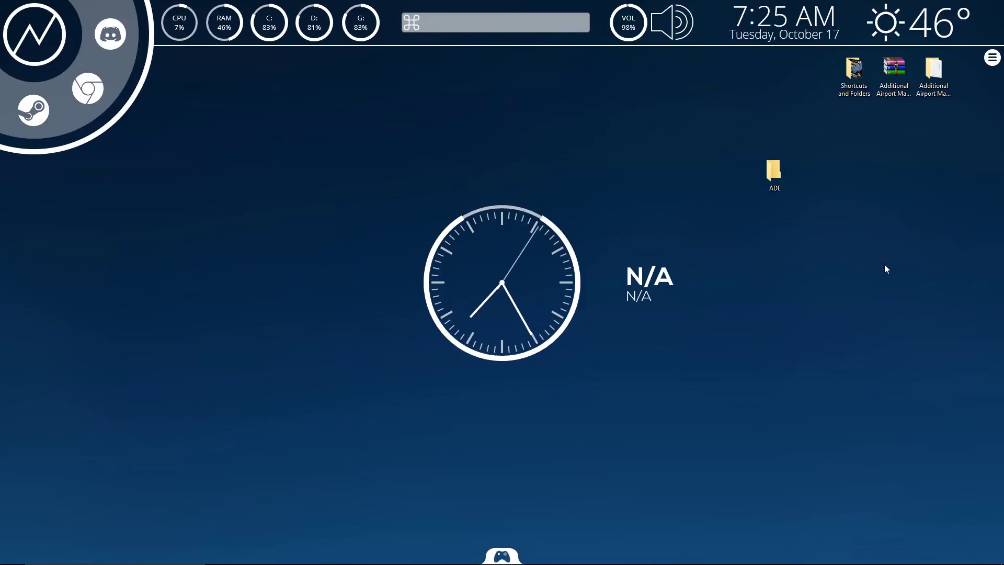
# Run Airport Design Editor.exe from the Beta folder inside ADE, allowing it past the SmartScreen block.
pyautogui.doubleClick(784, 173)
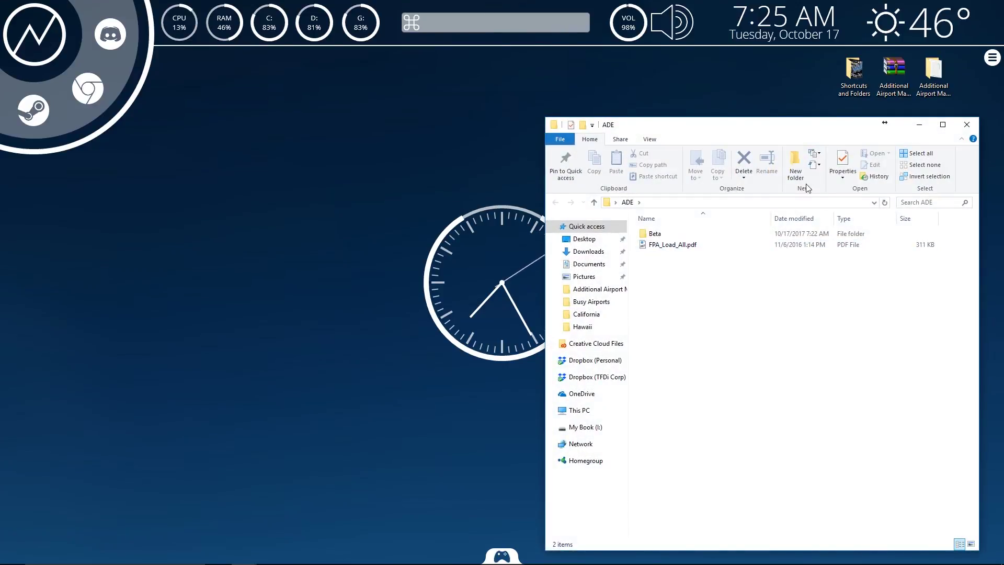
pyautogui.moveTo(749, 125); pyautogui.dragTo(473, 97)
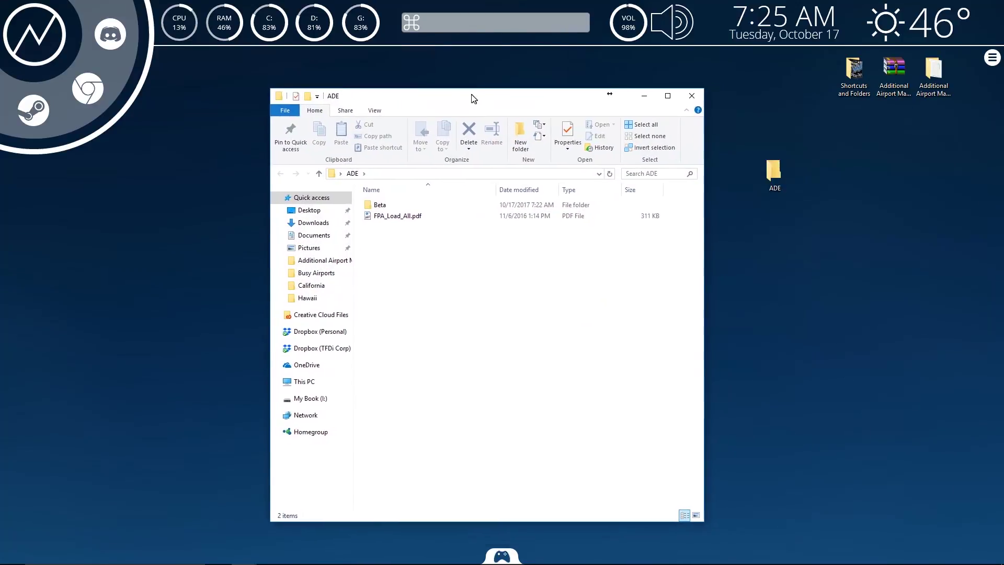
pyautogui.doubleClick(386, 206)
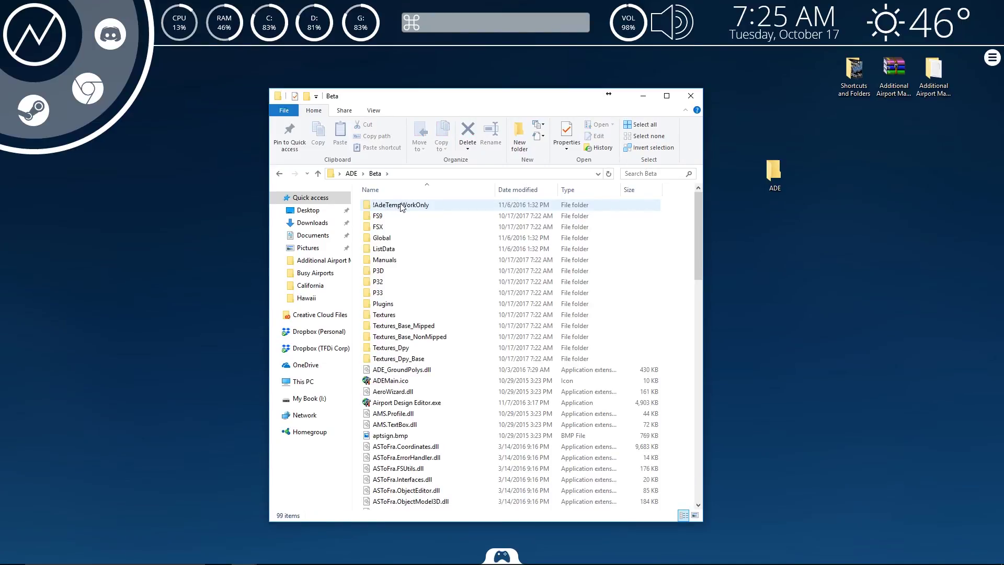
pyautogui.doubleClick(462, 411)
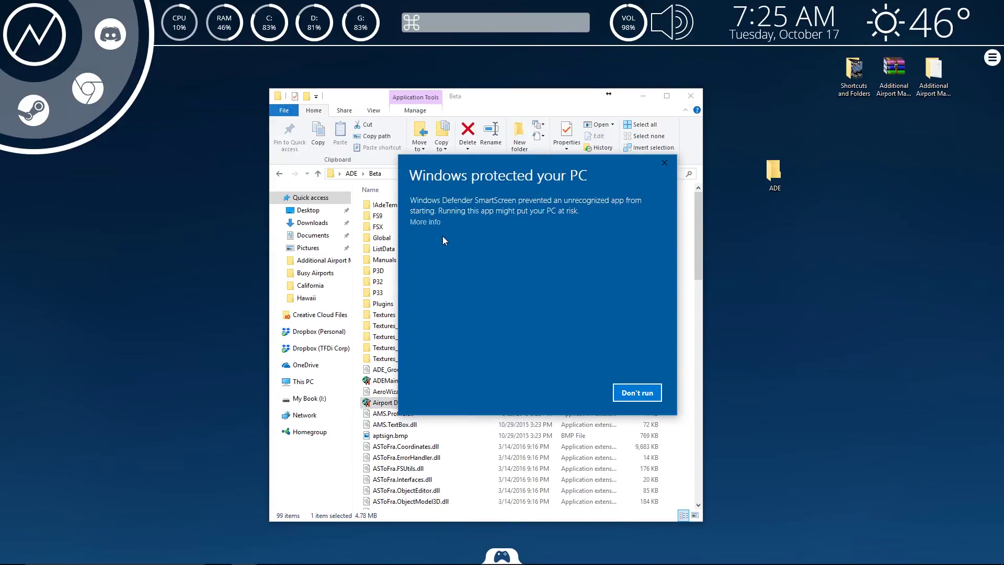
pyautogui.click(430, 223)
pyautogui.click(586, 395)
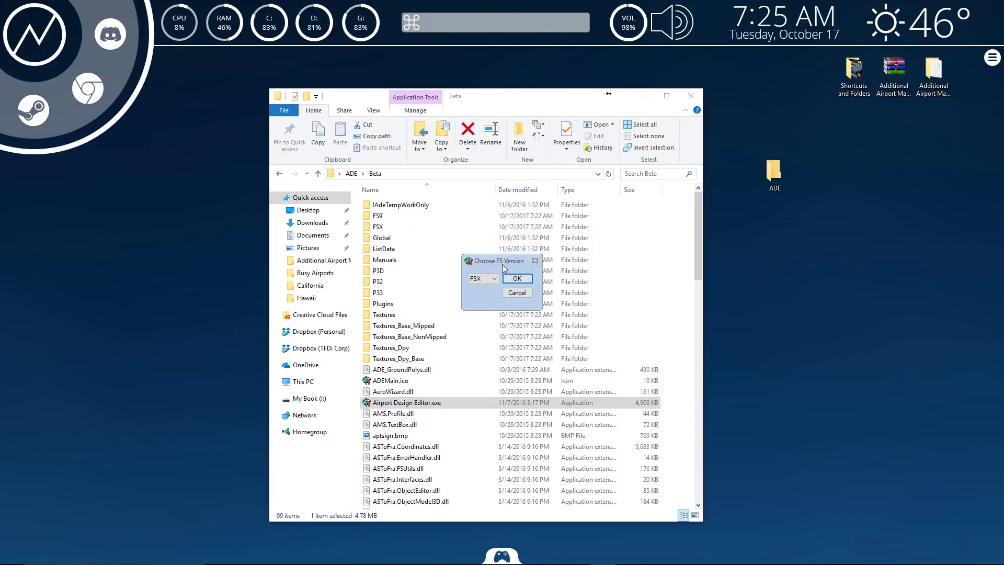
# Choose FSX as the flight simulator version and start the editor with it.
pyautogui.click(488, 282)
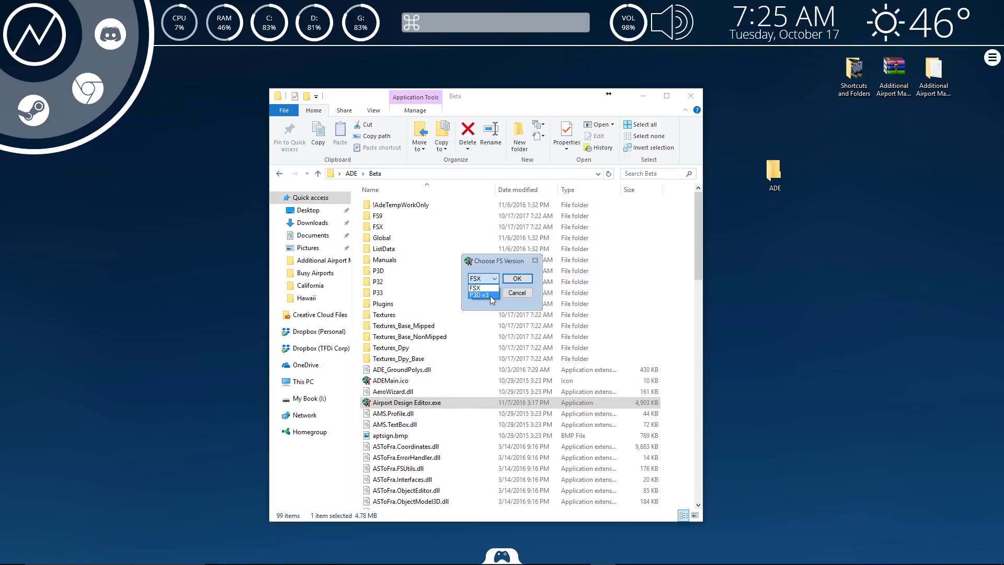
pyautogui.click(491, 289)
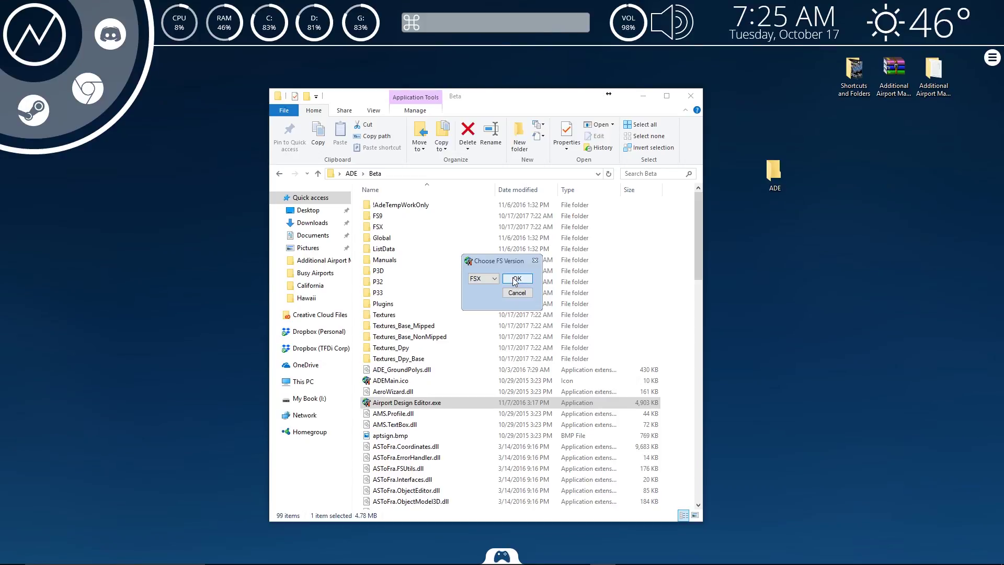
pyautogui.click(515, 279)
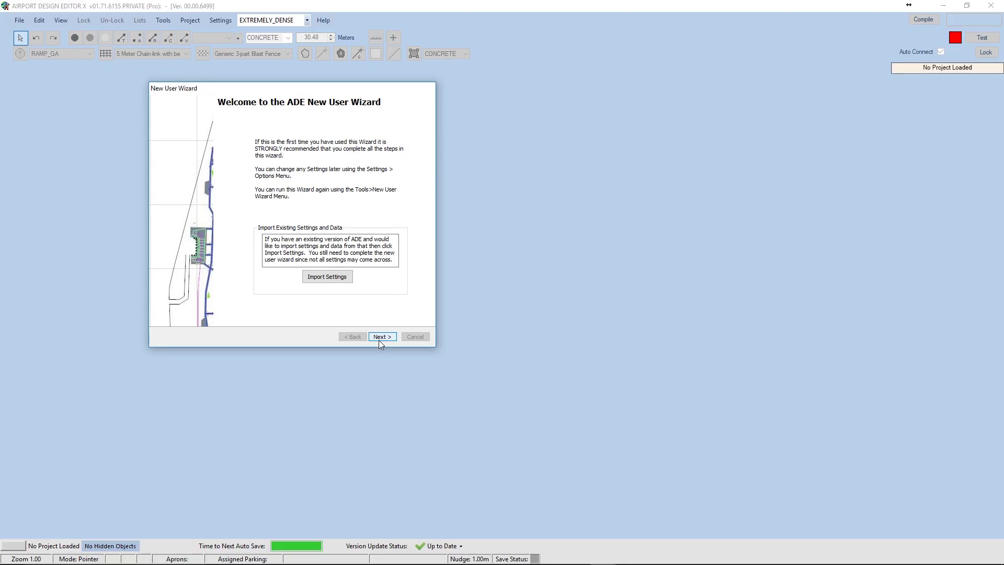
# Enter the user's initials in the New User Wizard's general settings and continue to the Folders page.
pyautogui.click(380, 337)
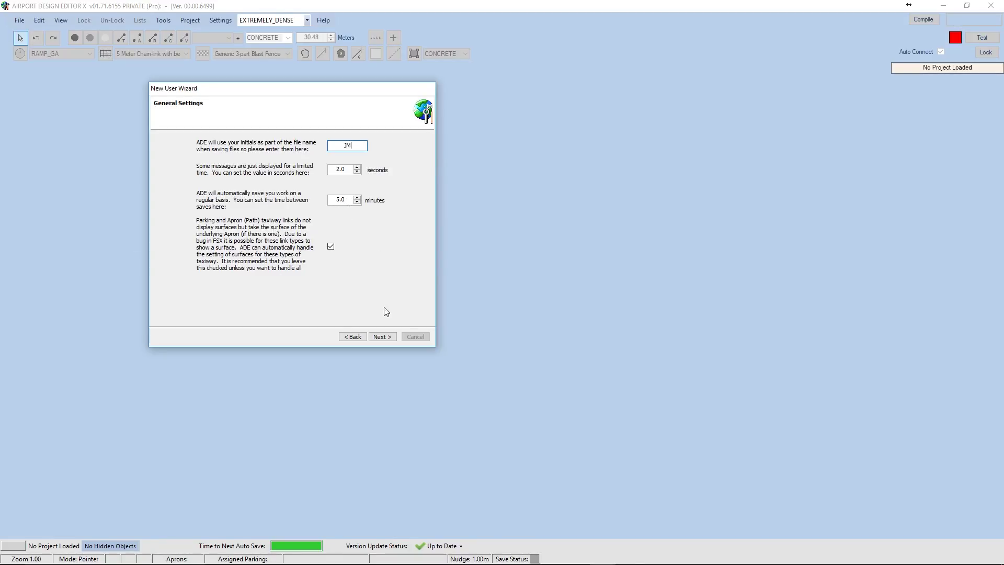
pyautogui.click(383, 337)
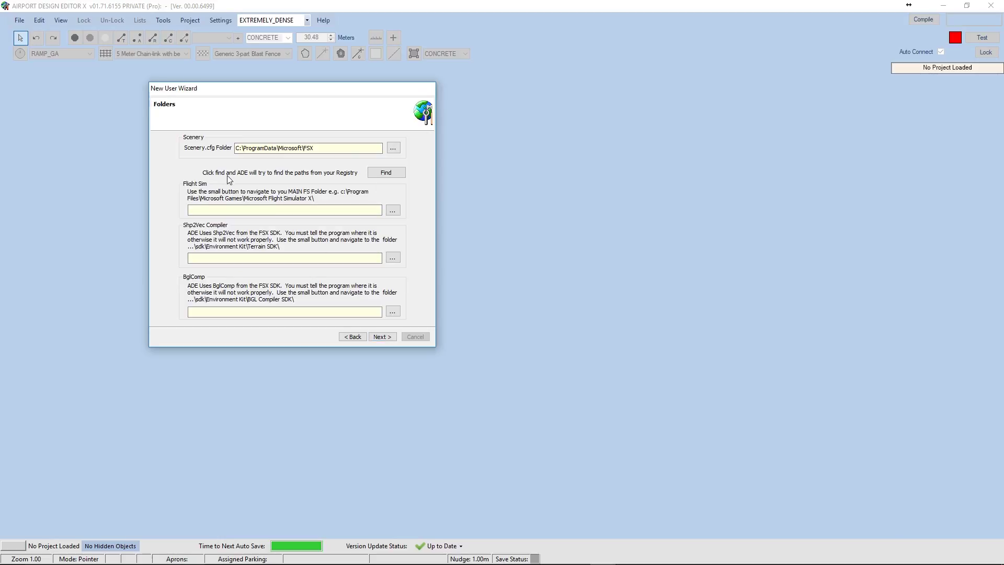
# Open the folder selection for the Scenery.cfg path and place it beside the New User Wizard.
pyautogui.click(392, 148)
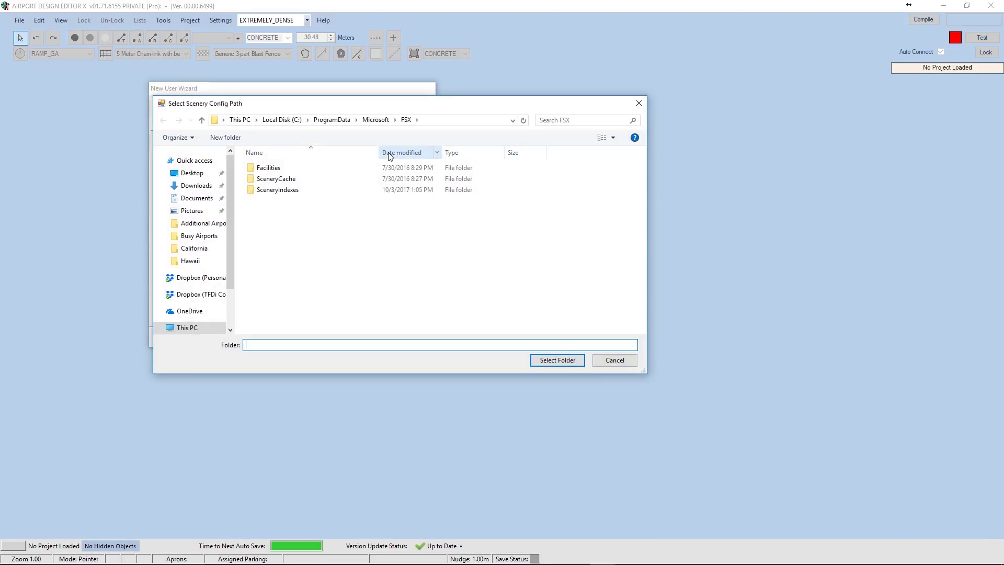
pyautogui.moveTo(447, 109); pyautogui.dragTo(751, 100)
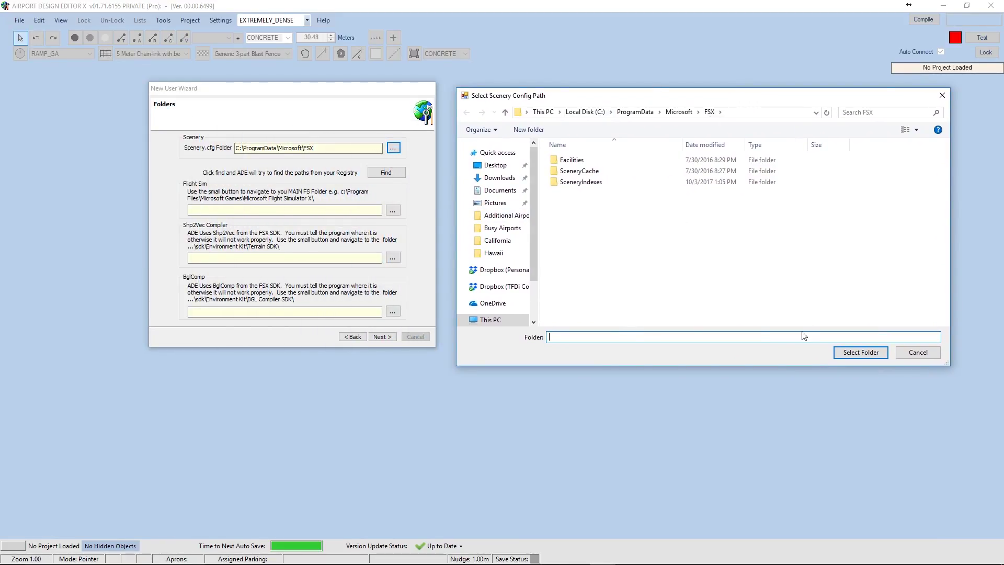
pyautogui.moveTo(244, 555)
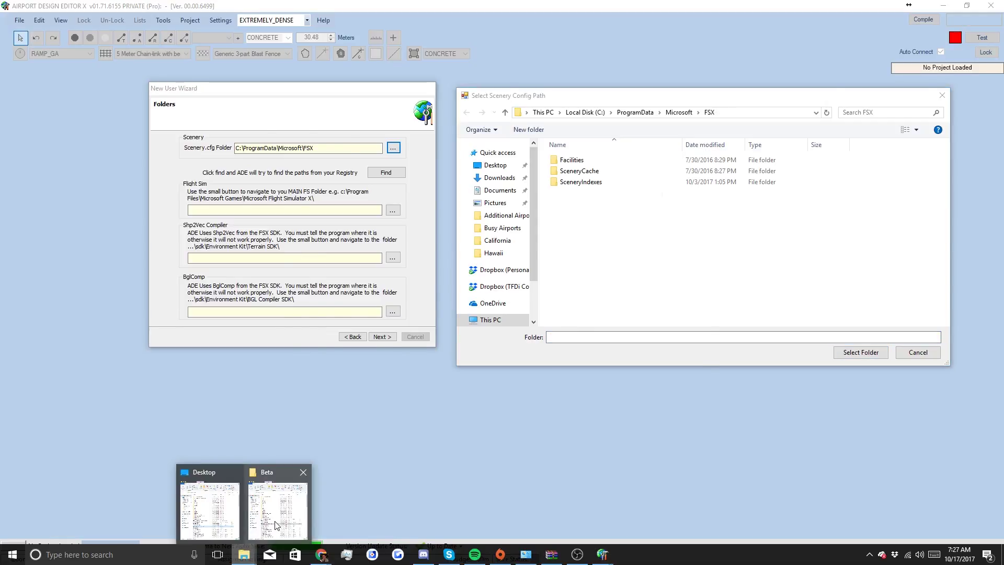
pyautogui.click(278, 524)
pyautogui.moveTo(538, 99); pyautogui.dragTo(368, 94)
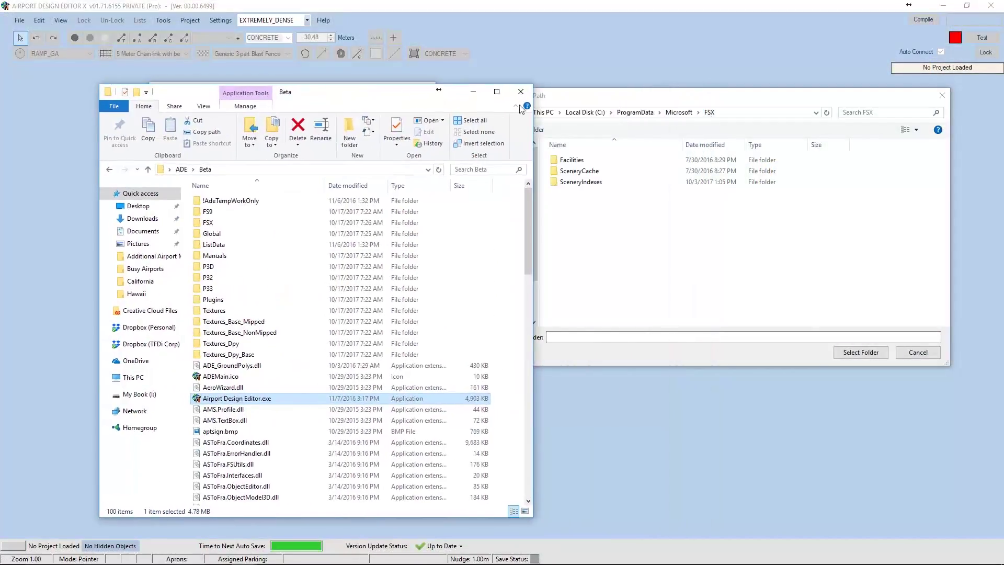
pyautogui.click(748, 117)
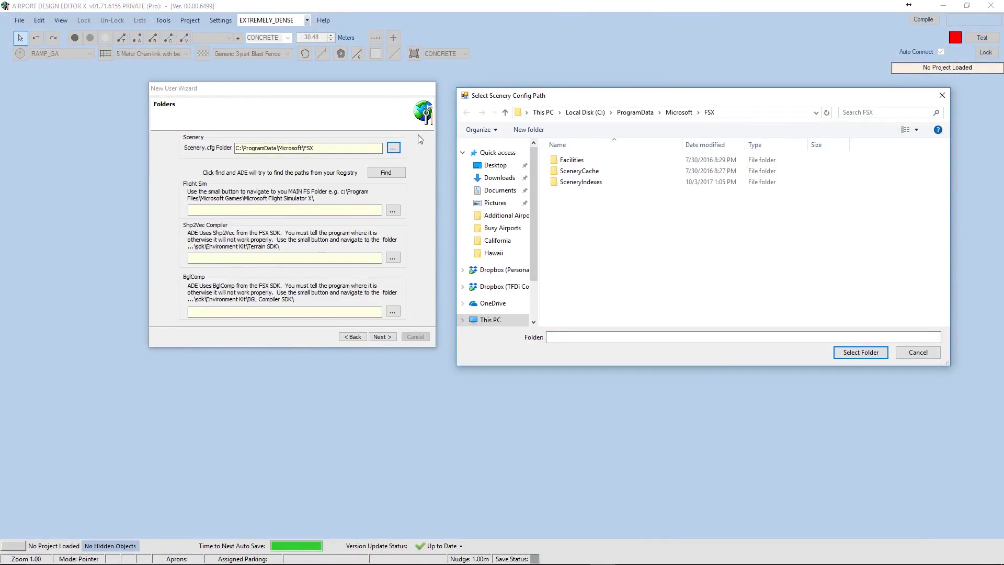
# Check C:\ProgramData\Microsoft\FSX in File Explorer for the Scenery.CFG file, and cancel the wizard's scenery folder selection.
pyautogui.hotkey('alt', 'Tab')
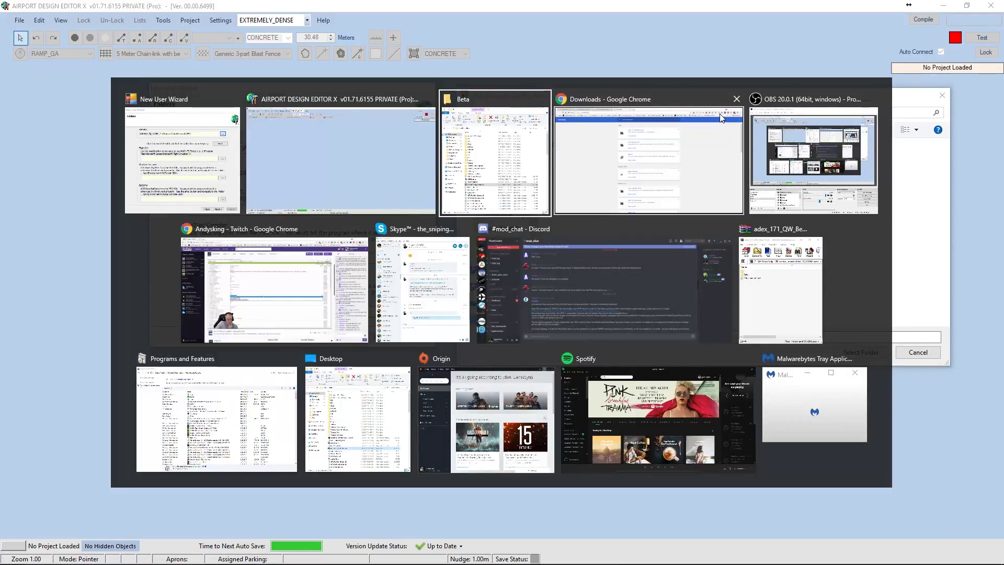
pyautogui.click(534, 127)
pyautogui.click(324, 171)
pyautogui.write('C:\\ProgramData\\Microsoft\\FSX')
pyautogui.hotkey('ctrl', 'a')
pyautogui.press('Return')
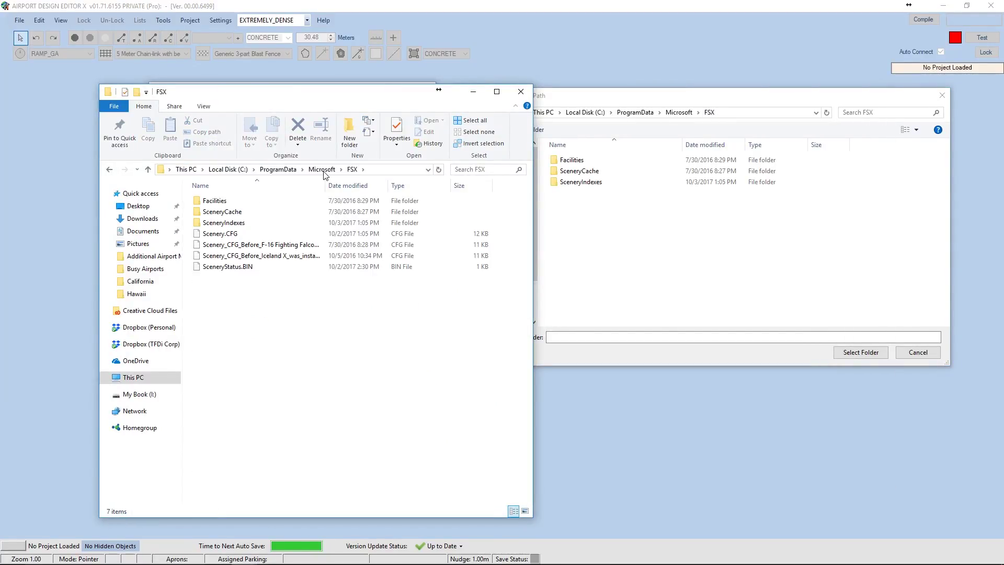
pyautogui.click(242, 233)
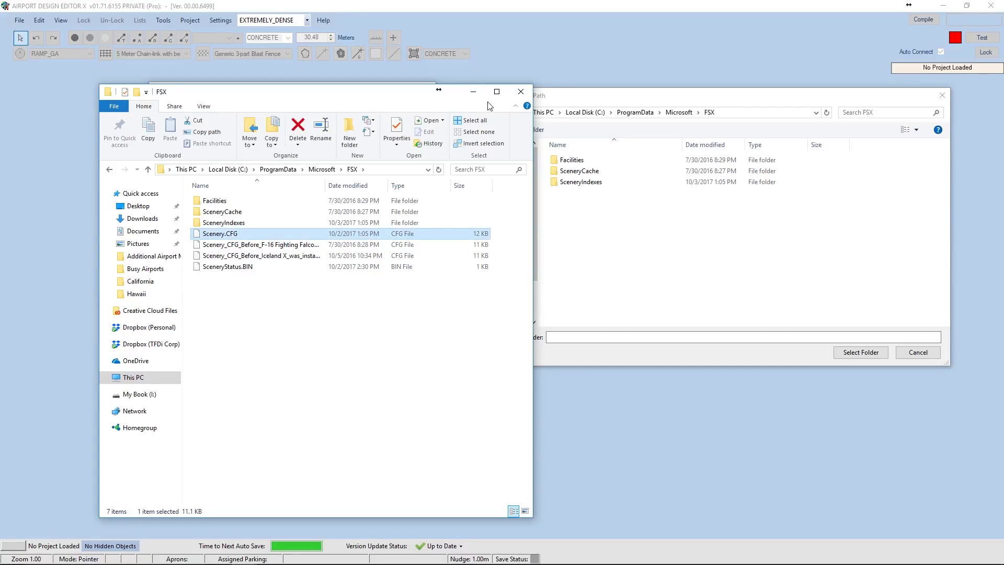
pyautogui.click(472, 92)
pyautogui.click(315, 214)
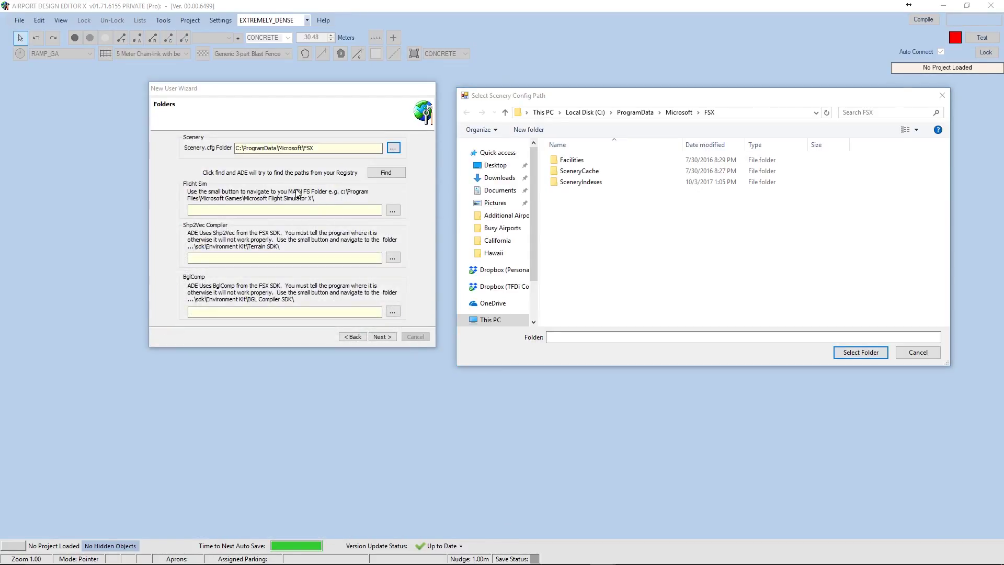
pyautogui.click(911, 354)
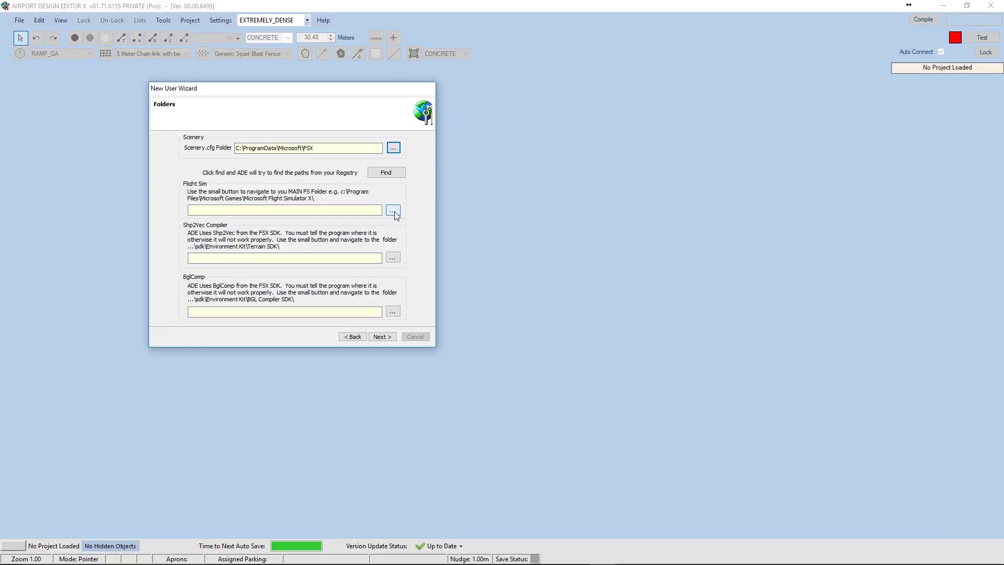
# Have the wizard find the Flight Sim folder from the registry and copy the resulting FSX path.
pyautogui.click(390, 178)
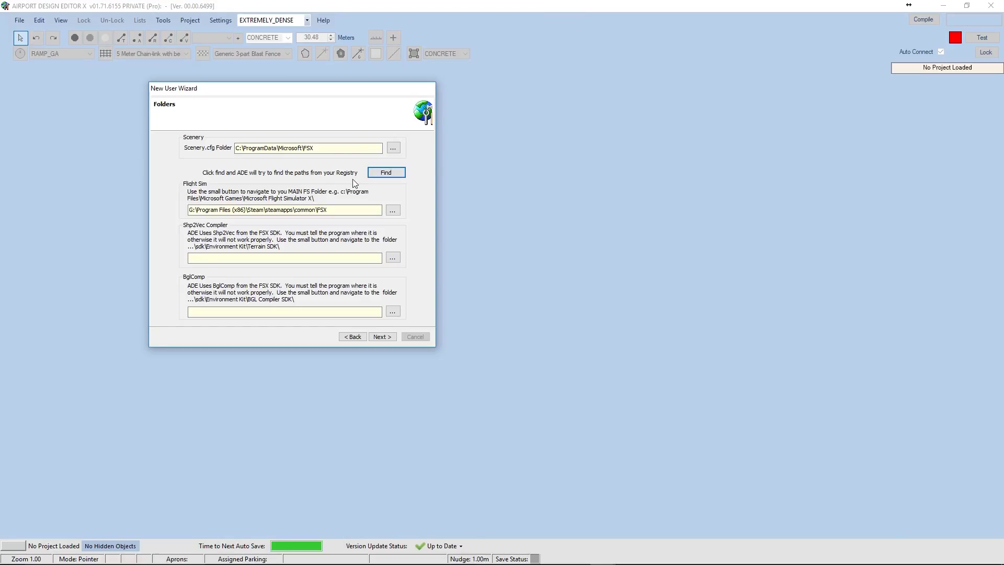
pyautogui.press('Tab')
pyautogui.hotkey('ctrl', 'c')
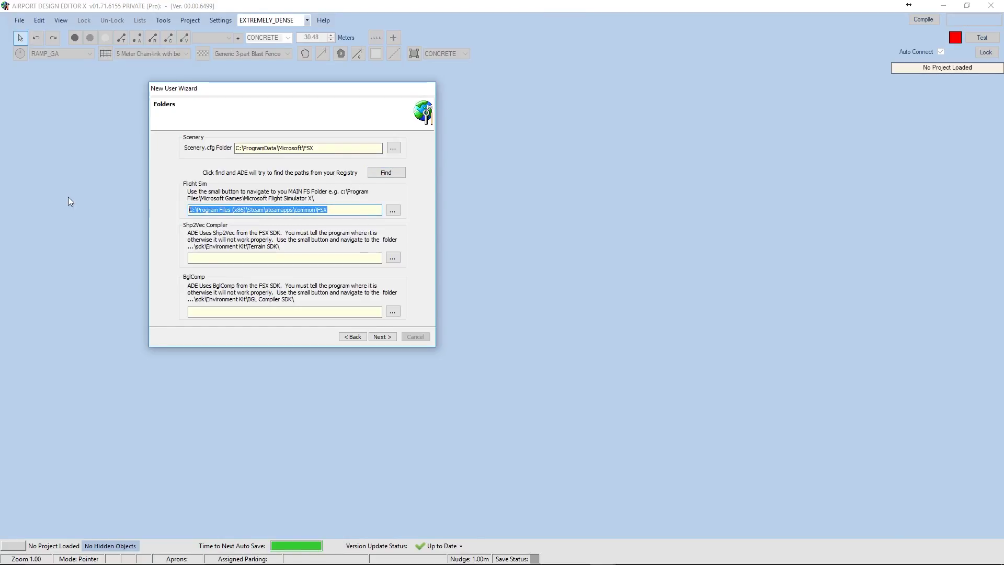
# Set the Shp2Vec Compiler folder to SDK\Environment Kit\Terrain SDK inside the copied FSX path.
pyautogui.click(393, 259)
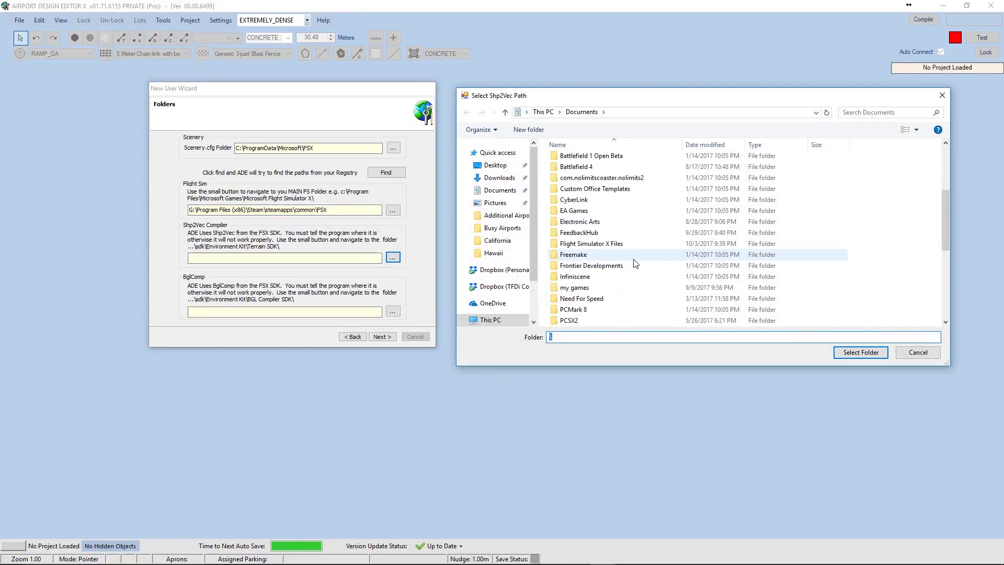
pyautogui.scroll(5, 636, 263)
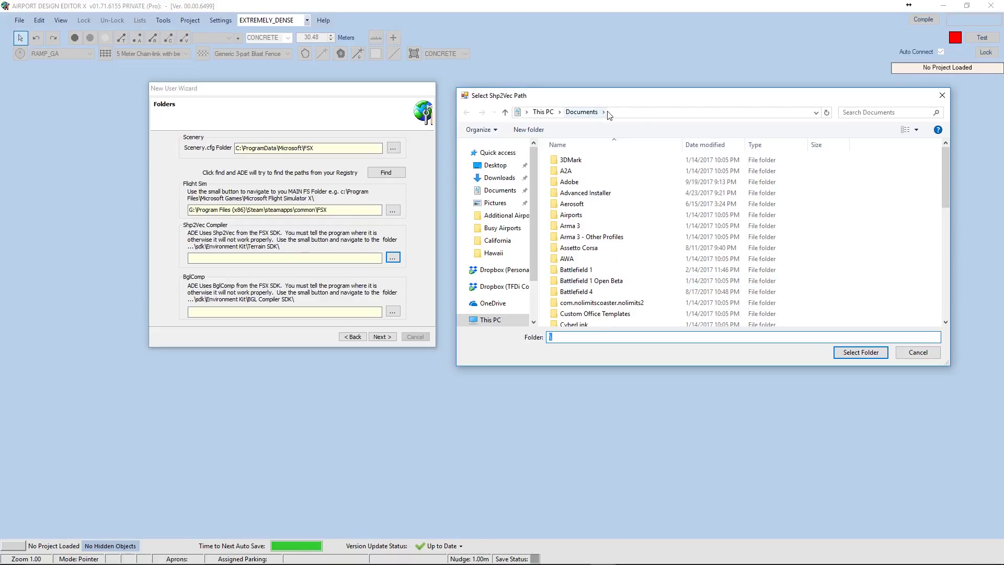
pyautogui.click(656, 114)
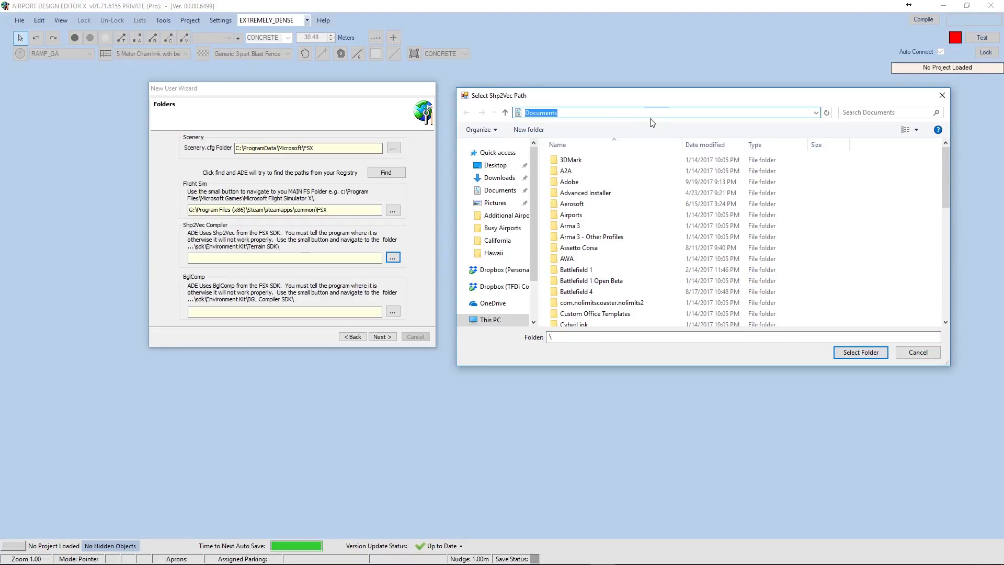
pyautogui.hotkey('ctrl', 'v')
pyautogui.hotkey('ctrl', 'a')
pyautogui.press('Return')
pyautogui.scroll(-7, 705, 237)
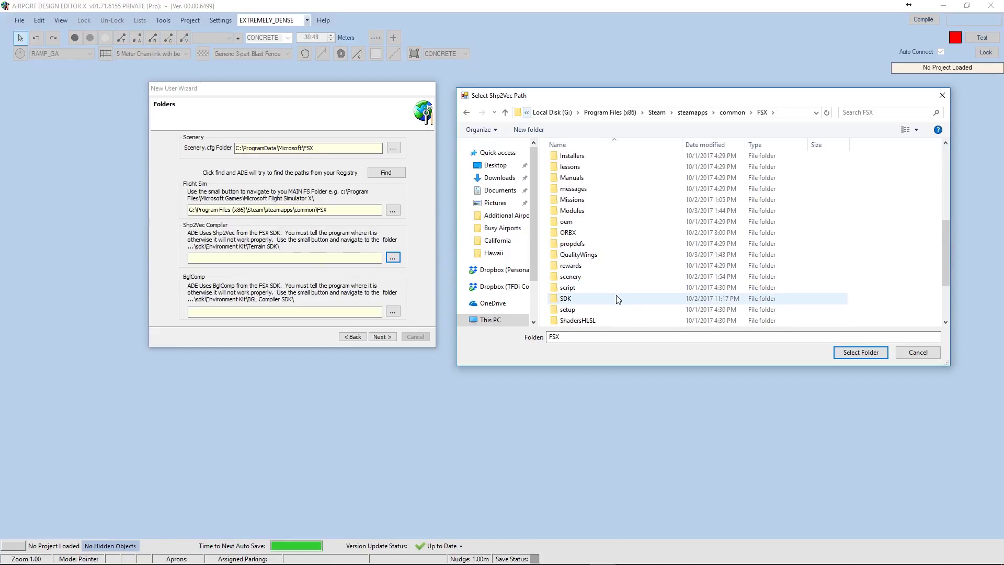
pyautogui.doubleClick(619, 299)
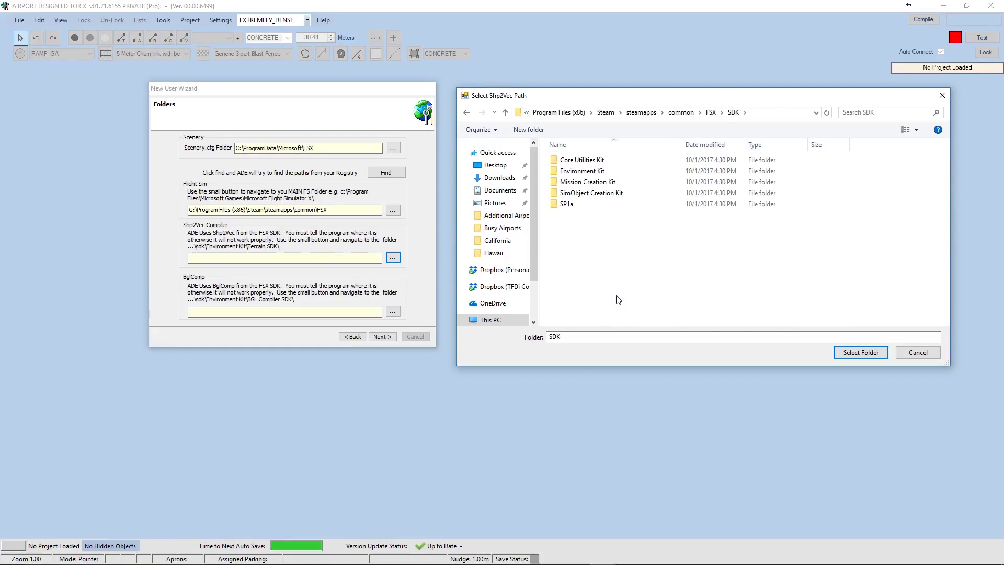
pyautogui.click(609, 174)
pyautogui.doubleClick(609, 174)
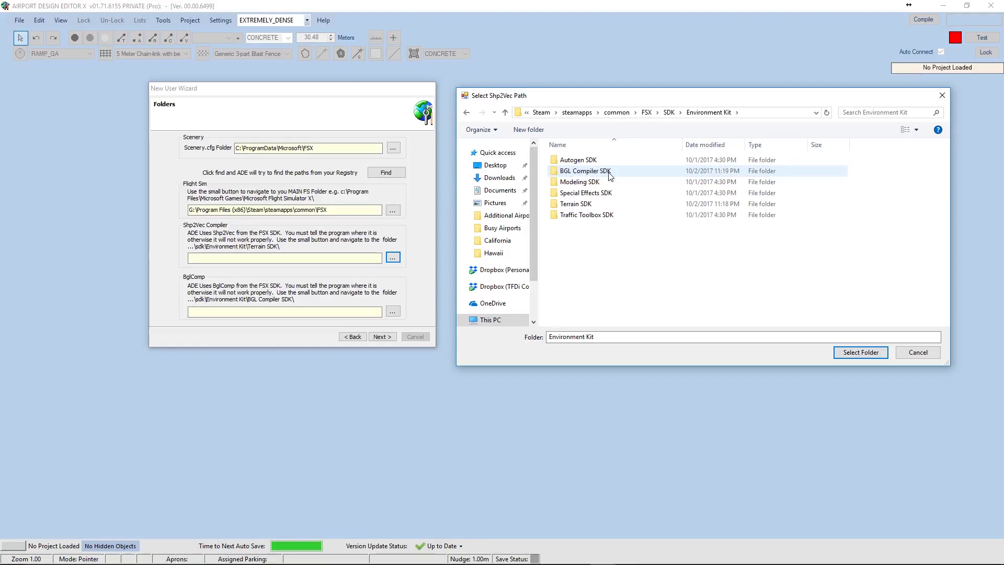
pyautogui.doubleClick(615, 207)
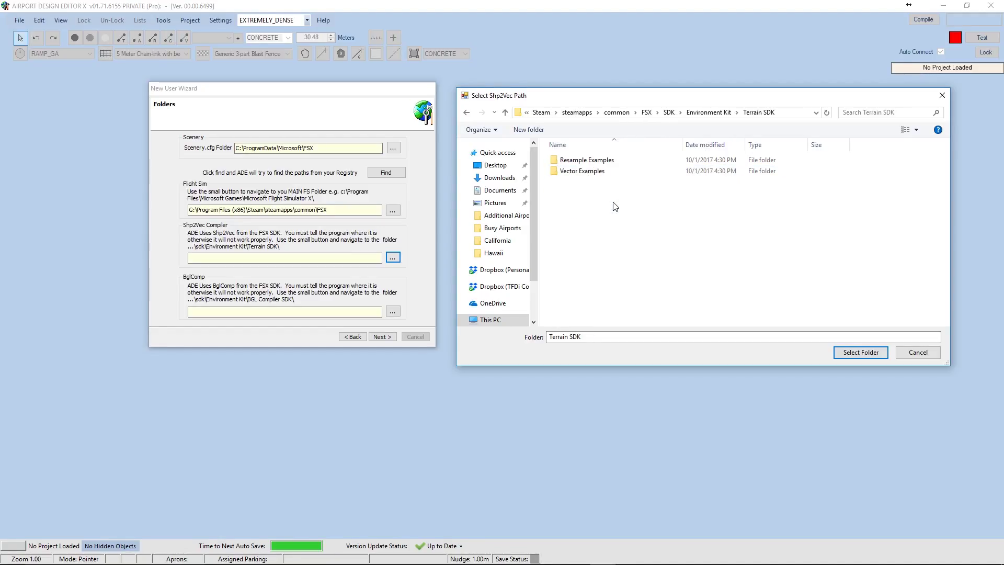
pyautogui.click(865, 355)
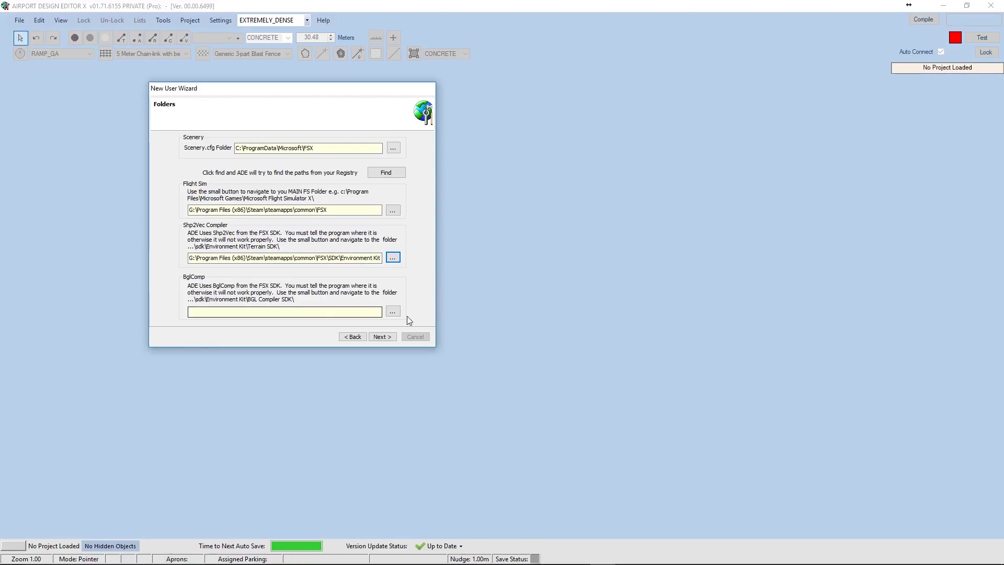
# Set the BglComp folder to BGL Compiler SDK inside Environment Kit and continue to the Units page.
pyautogui.click(393, 311)
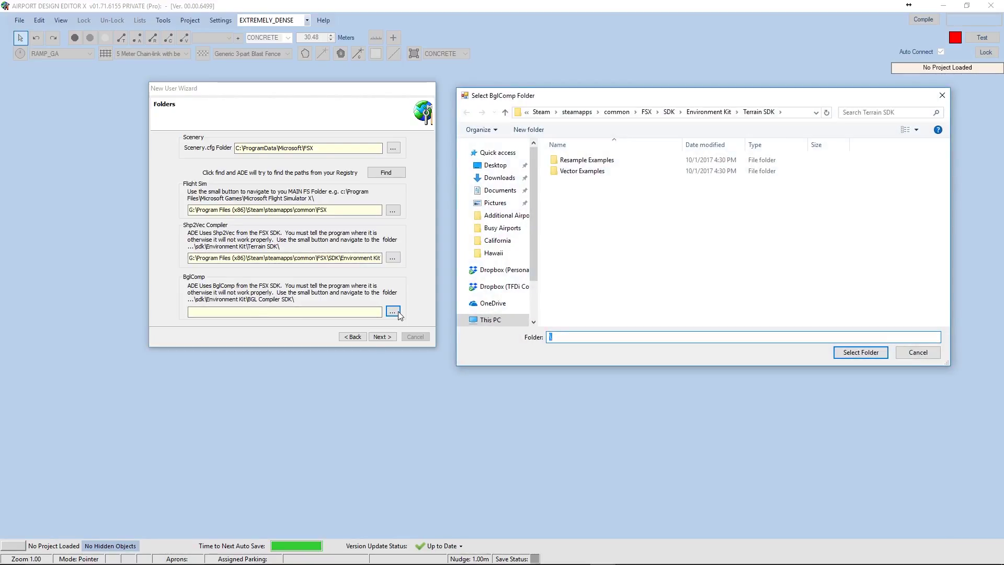
pyautogui.click(710, 113)
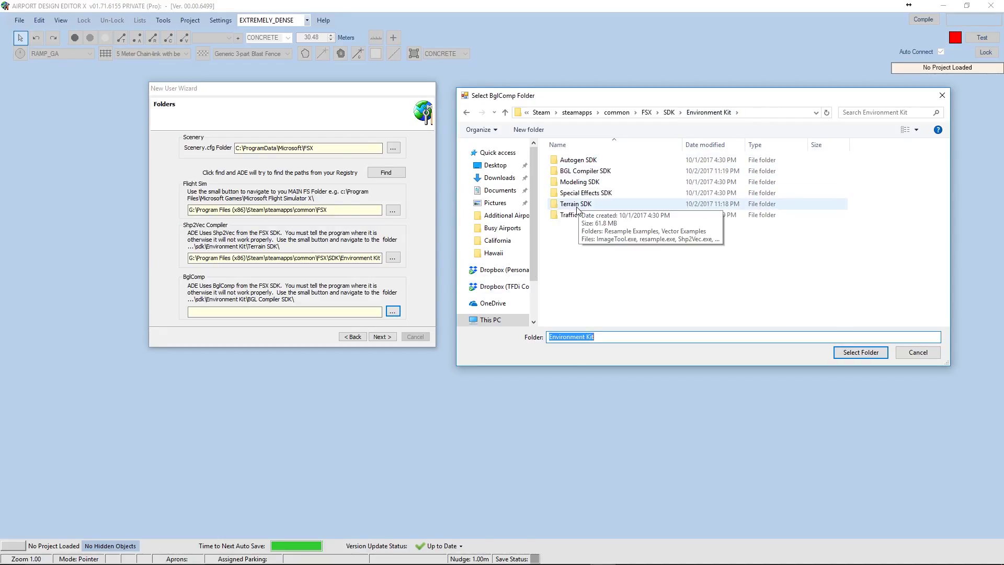
pyautogui.click(615, 170)
pyautogui.doubleClick(654, 169)
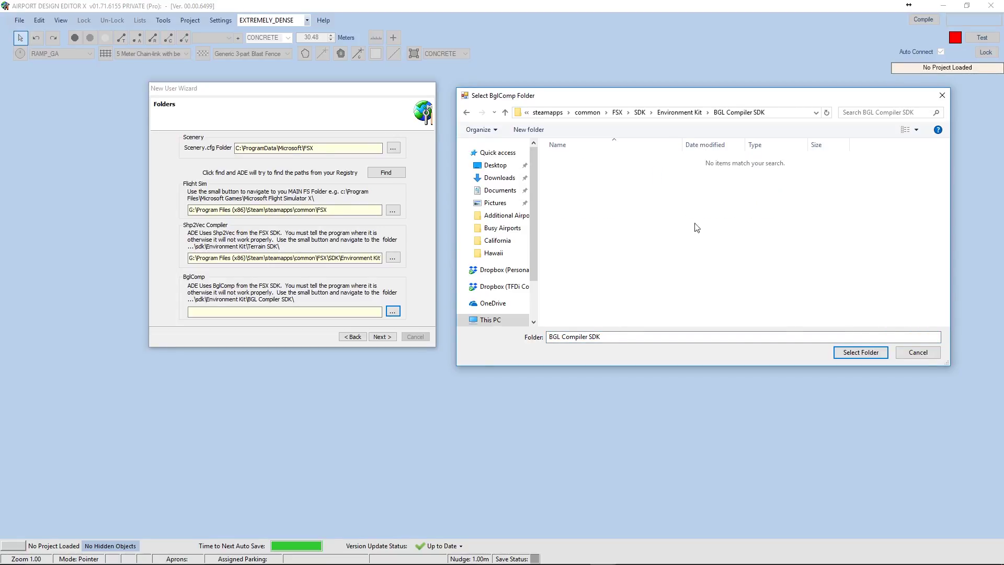
pyautogui.click(853, 352)
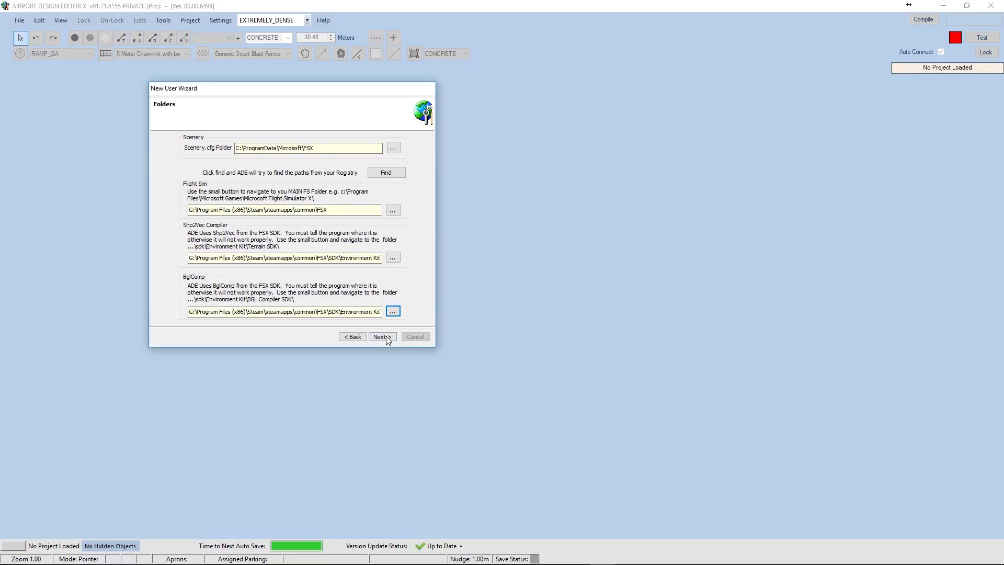
pyautogui.click(382, 337)
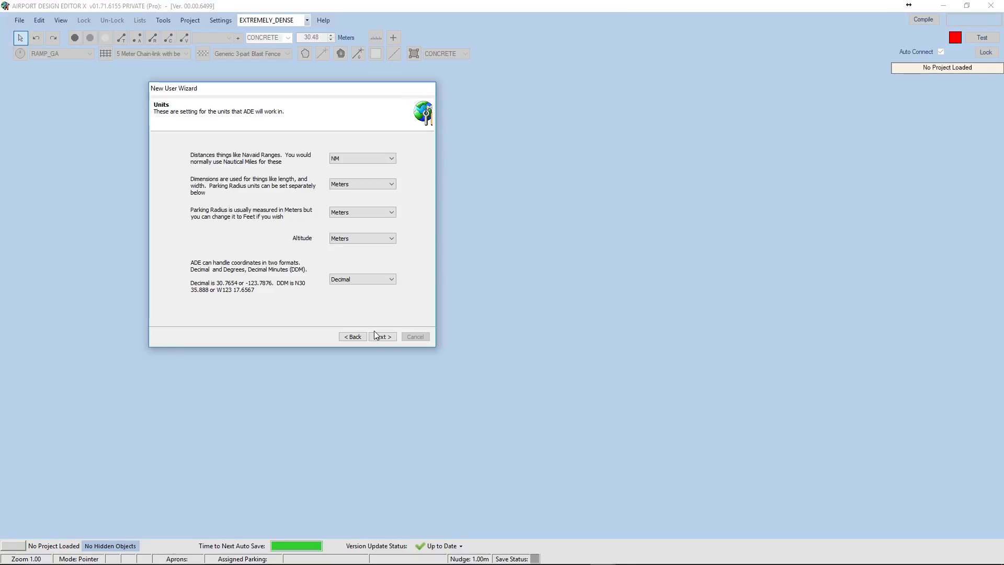
# Set the dimensions, parking radius and altitude units to Feet and continue to Project Settings.
pyautogui.click(355, 185)
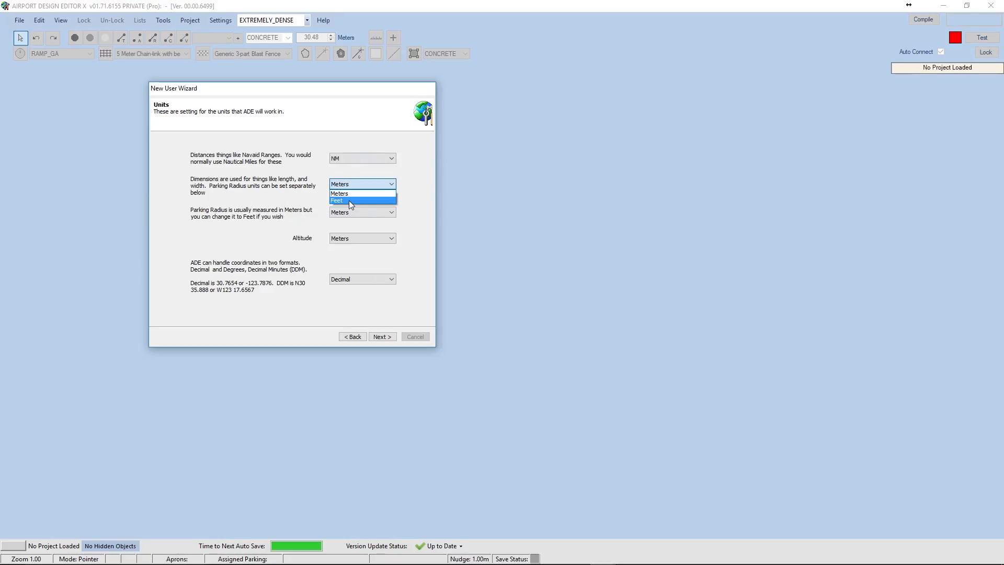
pyautogui.click(349, 200)
pyautogui.click(348, 212)
pyautogui.click(345, 229)
pyautogui.click(345, 236)
pyautogui.click(343, 253)
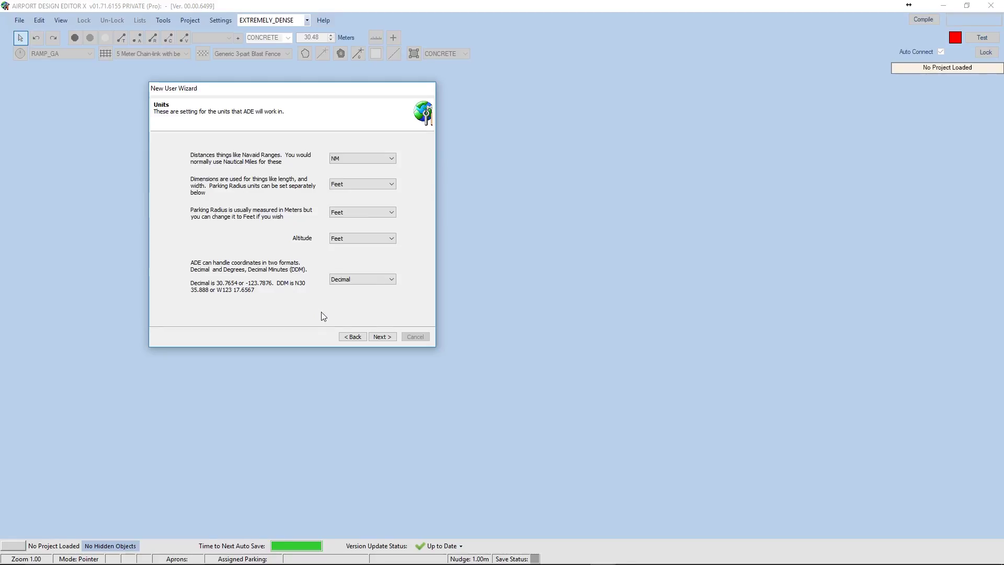
pyautogui.click(381, 337)
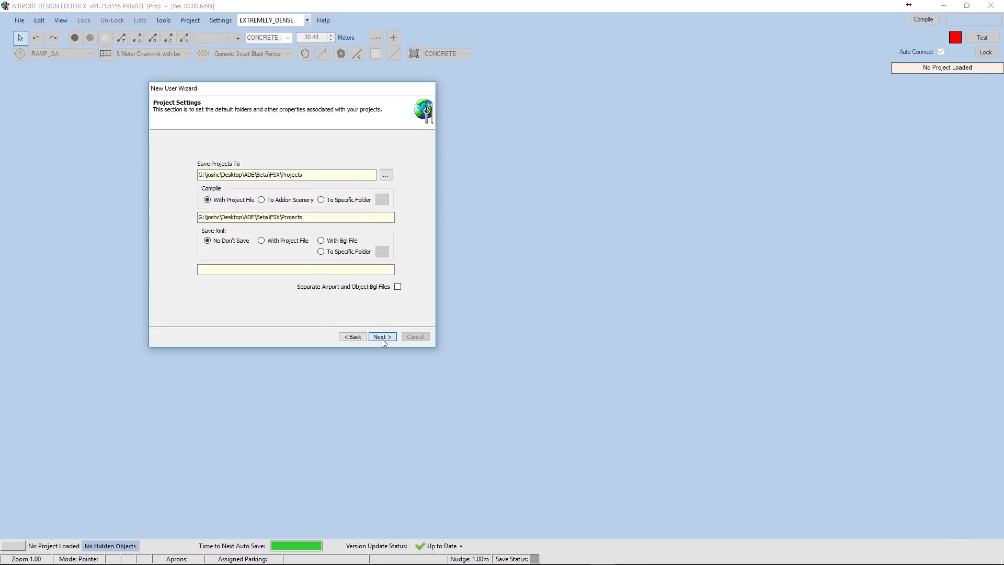
# Review the default project save and compile folders, keep them, and finish the New User Wizard.
pyautogui.moveTo(320, 172); pyautogui.dragTo(178, 171)
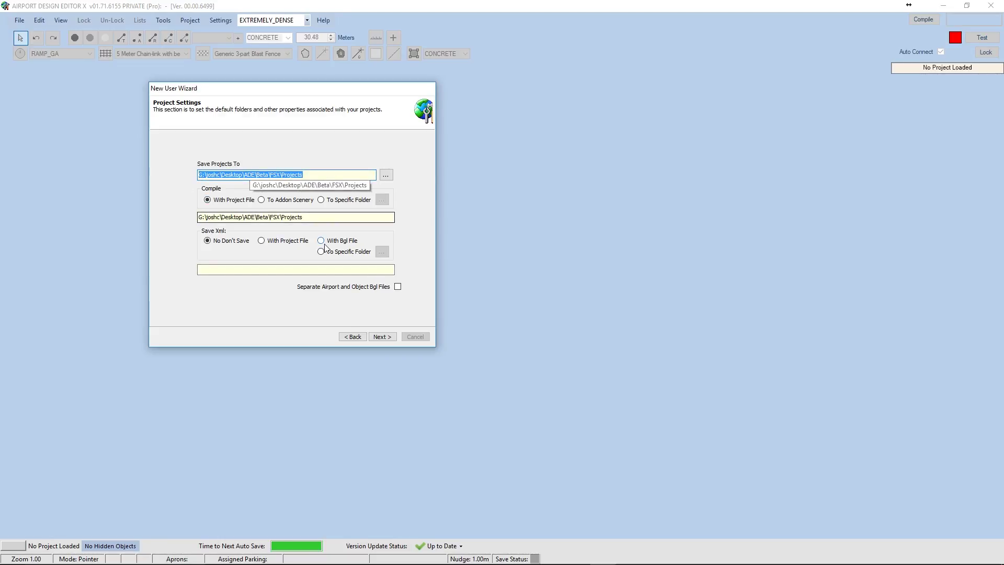
pyautogui.moveTo(311, 174); pyautogui.dragTo(170, 166)
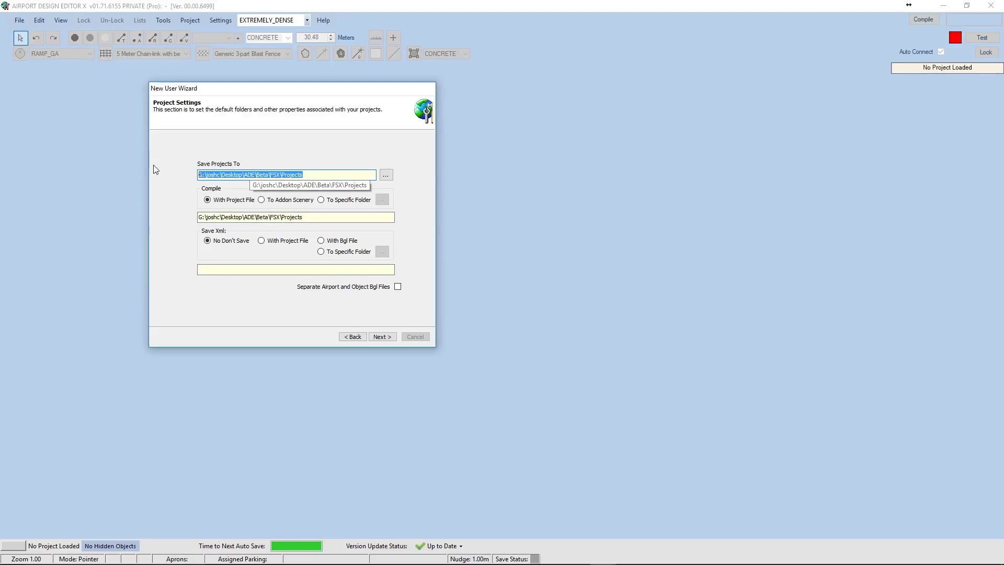
pyautogui.moveTo(306, 213); pyautogui.dragTo(107, 207)
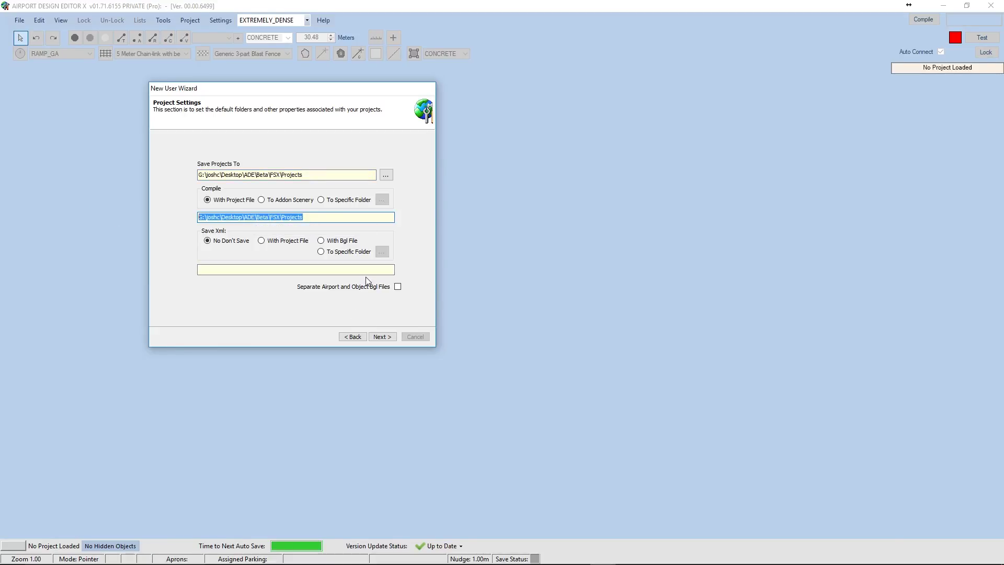
pyautogui.click(387, 338)
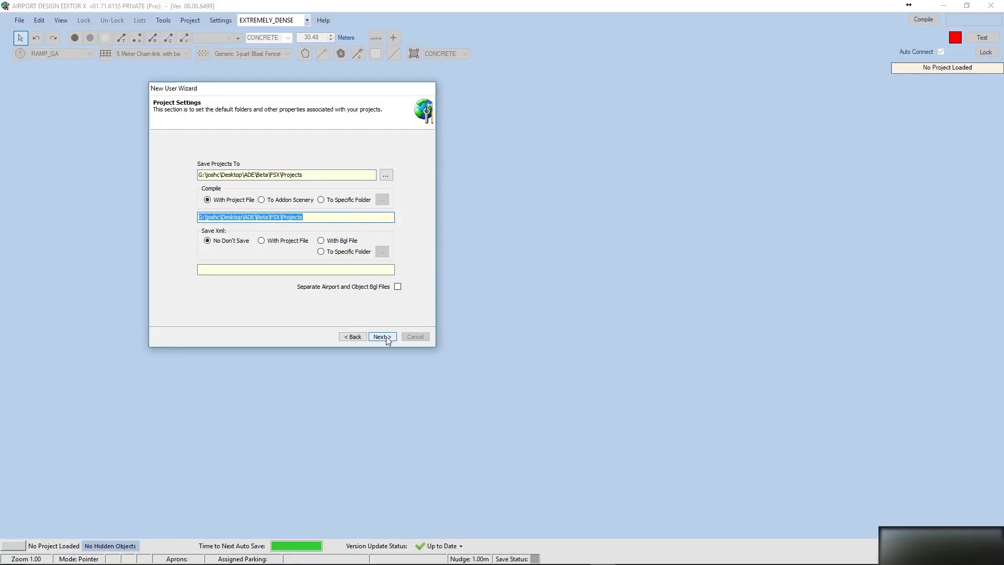
pyautogui.click(383, 336)
pyautogui.click(163, 20)
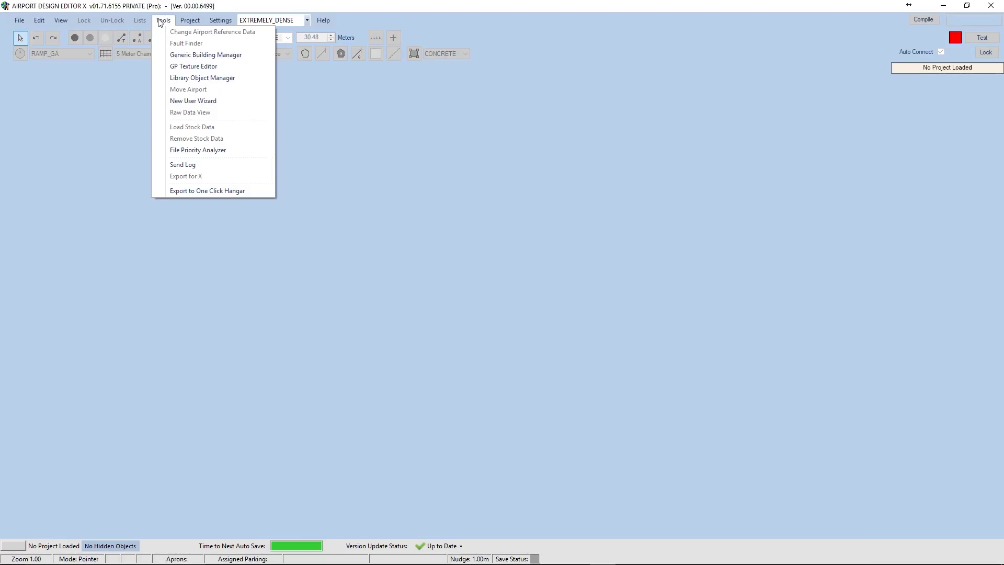
pyautogui.click(3, 8)
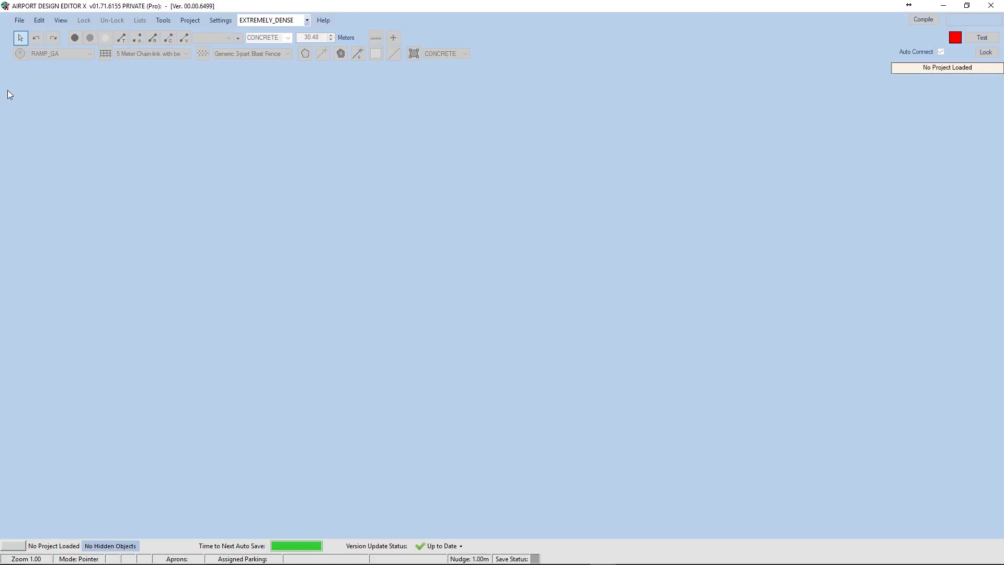
# Open the stock airport KSMF - Sacramento Intl by searching for its ICAO code KSMF.
pyautogui.click(19, 20)
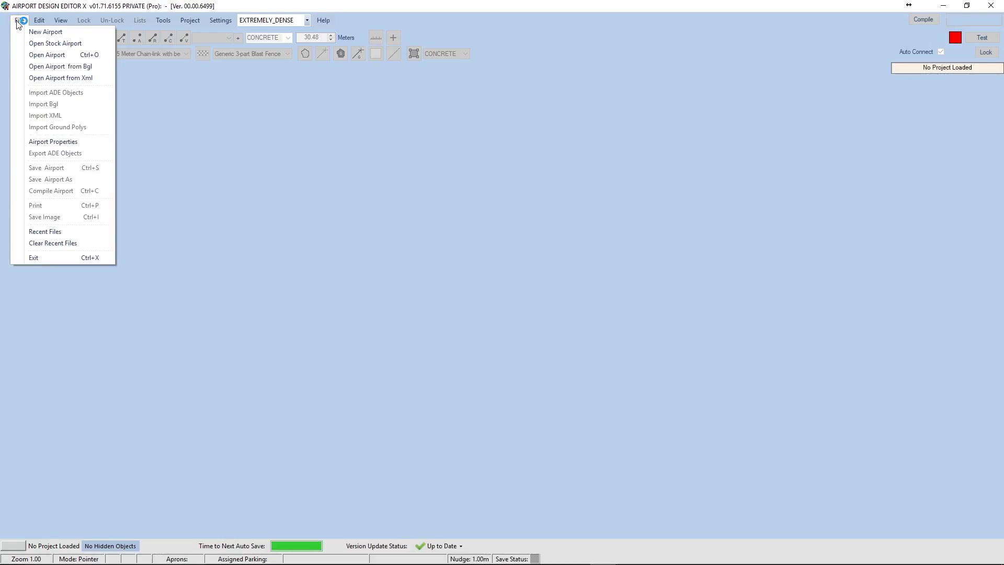
pyautogui.click(54, 43)
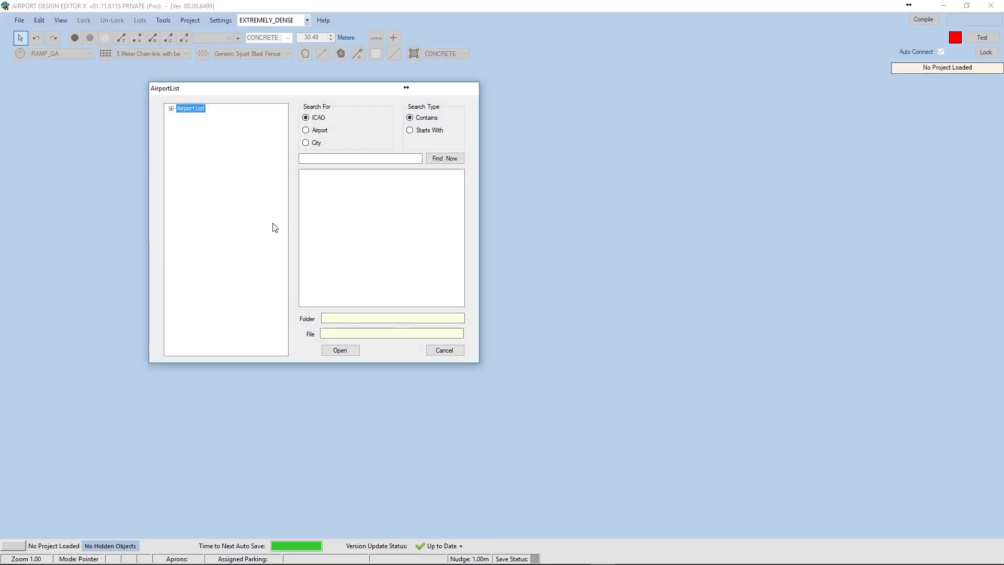
pyautogui.click(315, 158)
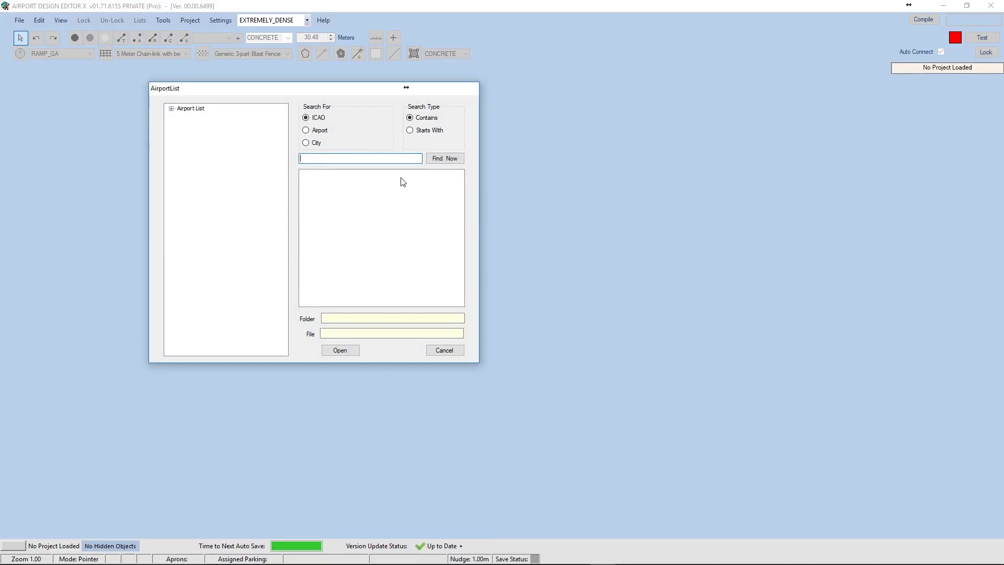
pyautogui.write('KSMF')
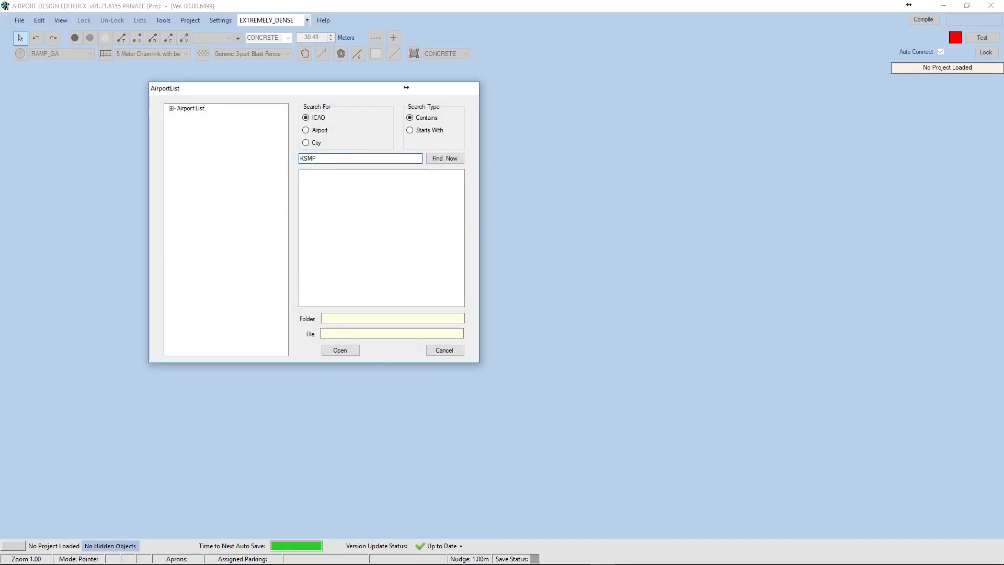
pyautogui.click(439, 159)
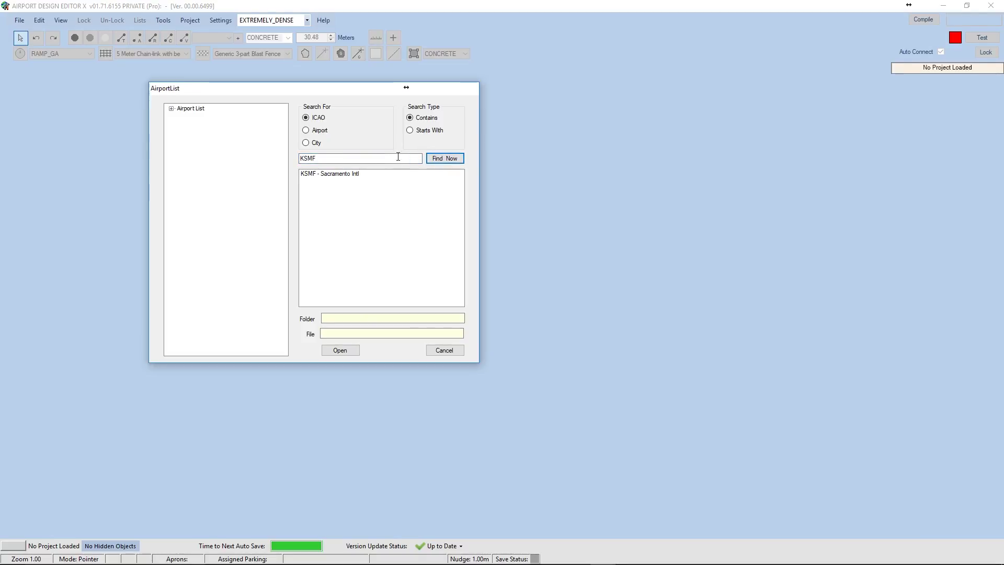
pyautogui.click(373, 172)
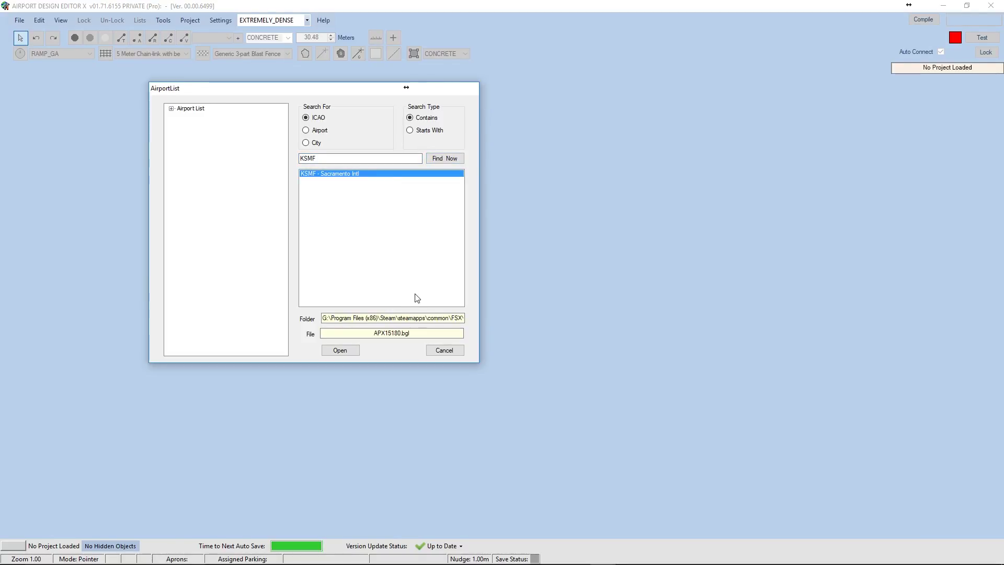
pyautogui.click(348, 350)
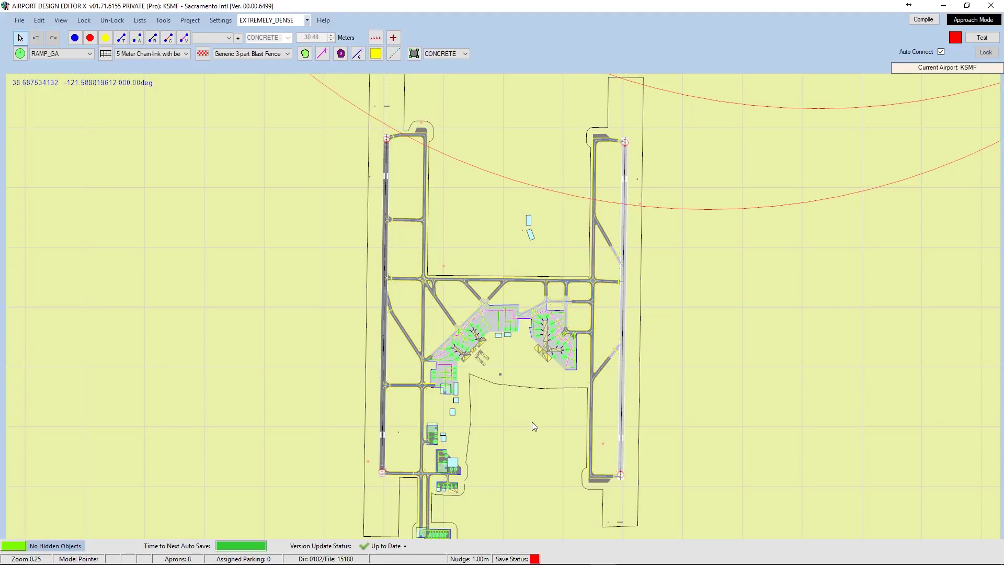
# Start the XML export with footprint data and create a folder named Exports inside Beta as its destination.
pyautogui.scroll(-5, 533, 421)
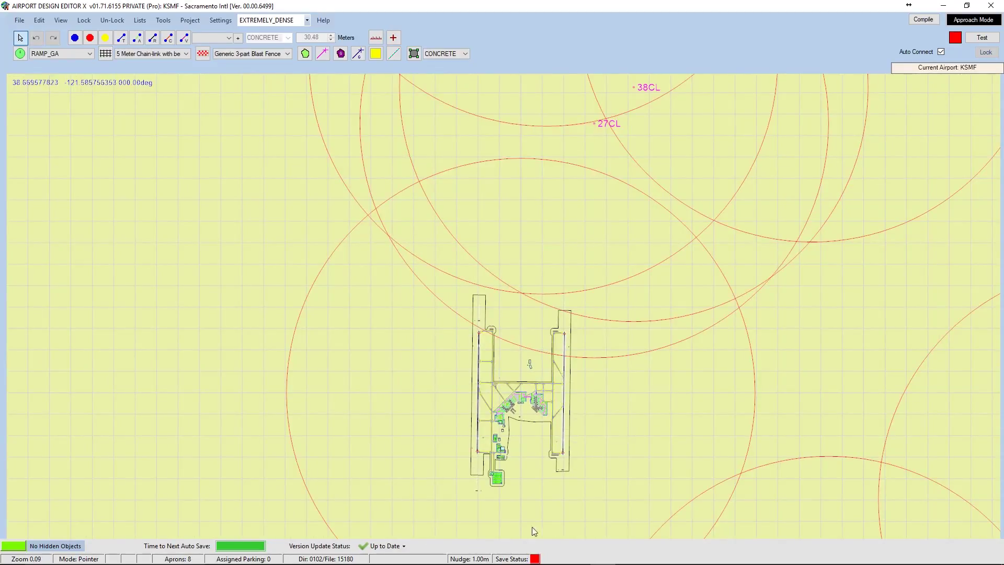
pyautogui.scroll(2, 510, 487)
pyautogui.scroll(1, 523, 442)
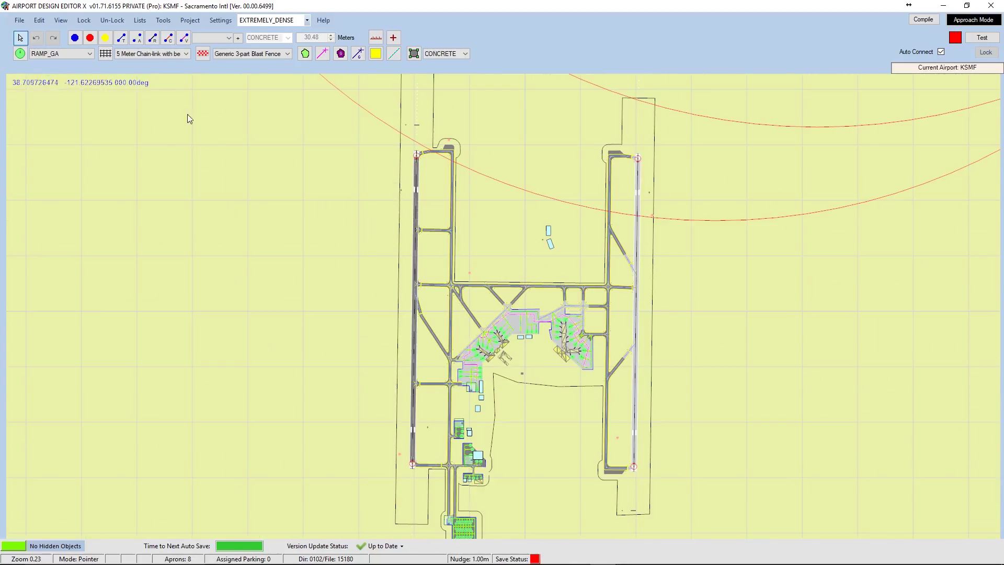
pyautogui.click(163, 20)
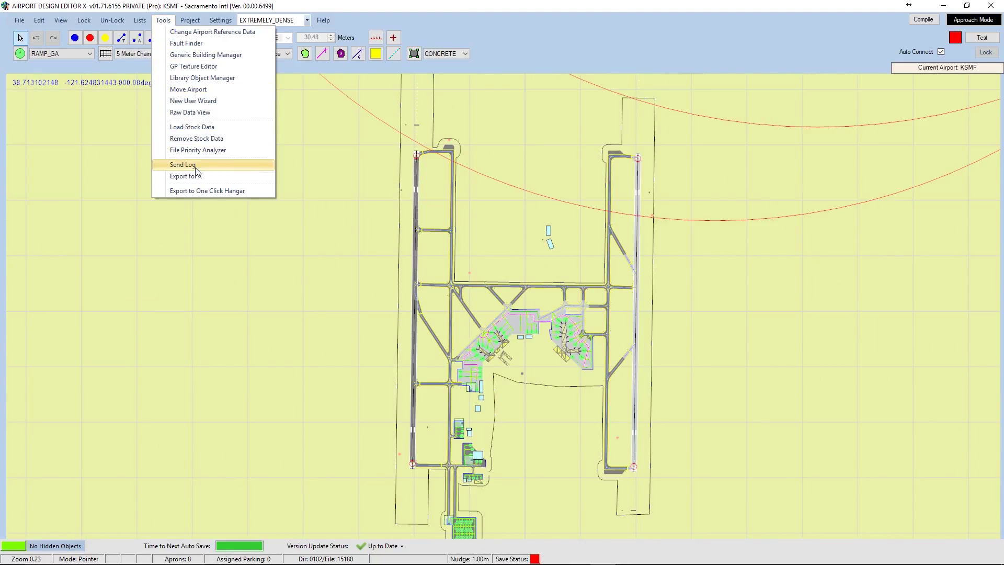
pyautogui.click(199, 173)
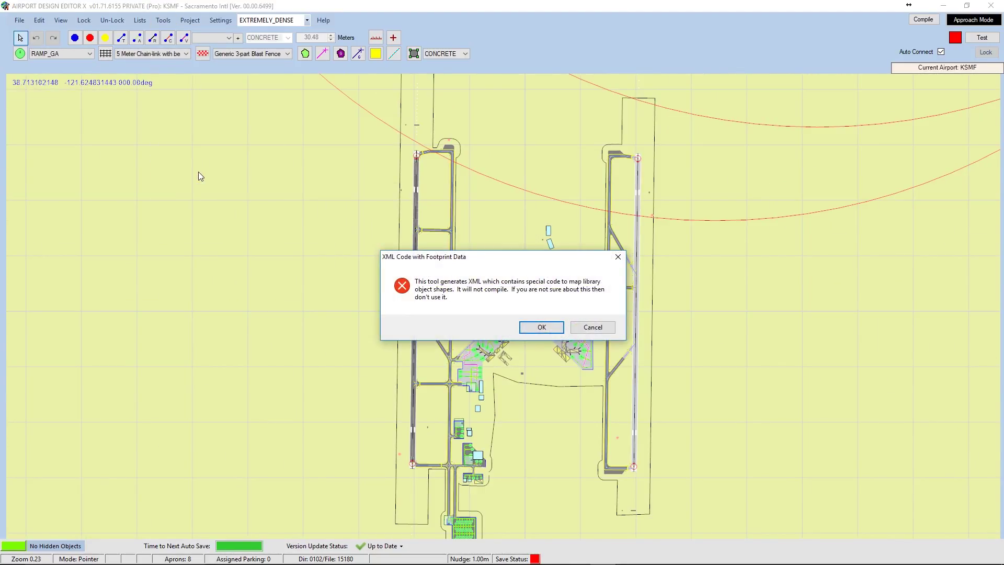
pyautogui.click(529, 324)
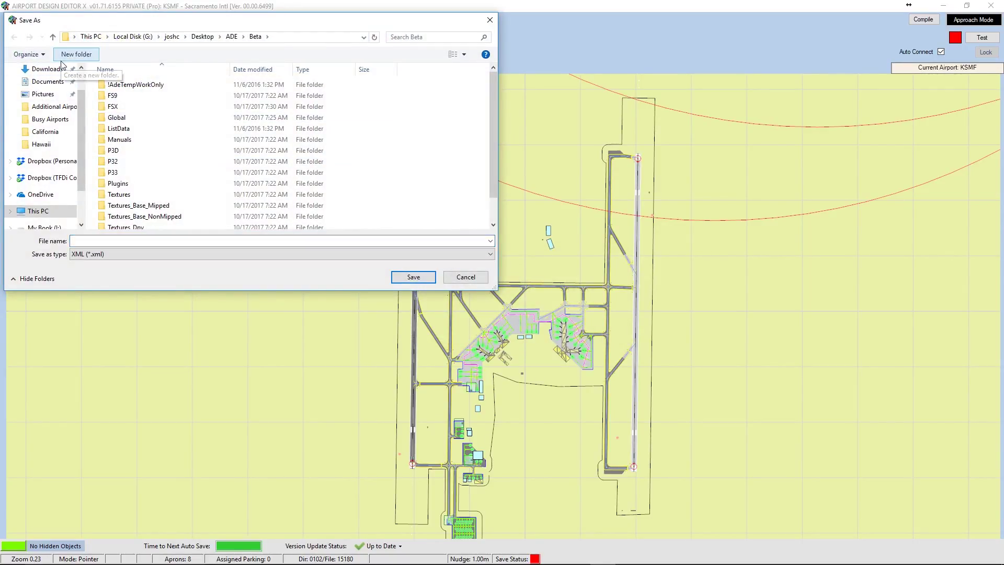
pyautogui.click(77, 54)
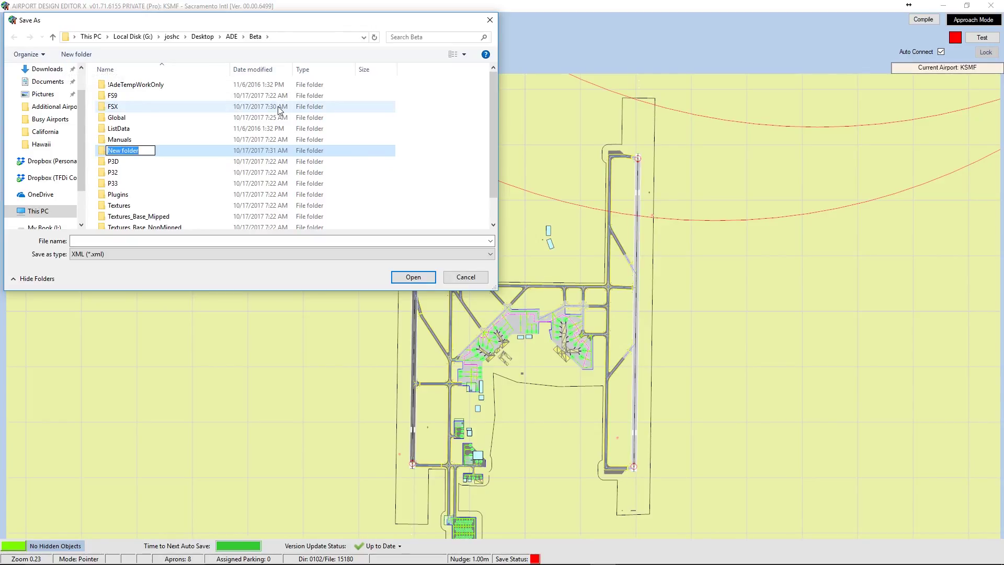
pyautogui.write('Exports')
pyautogui.press('Return')
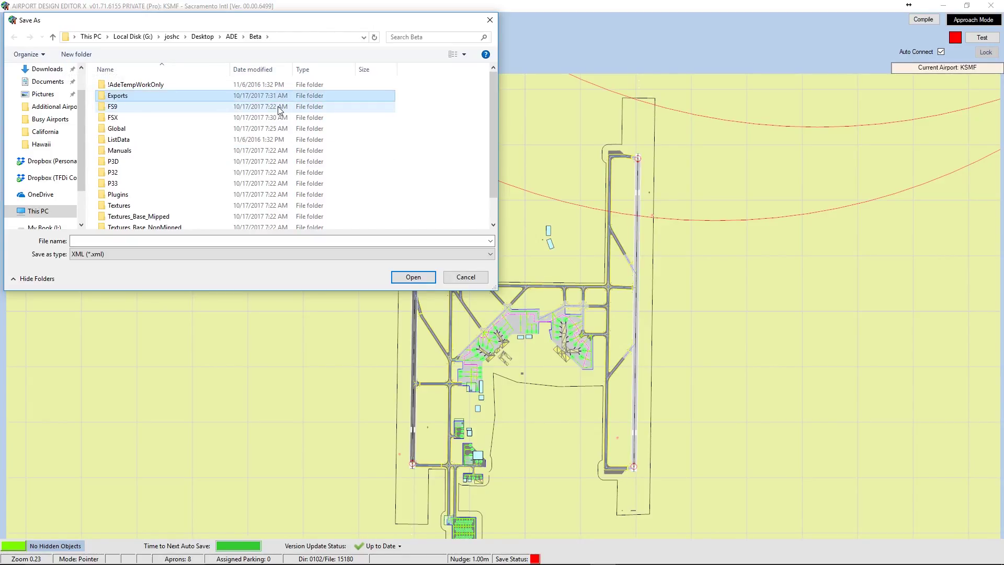
pyautogui.press('Return')
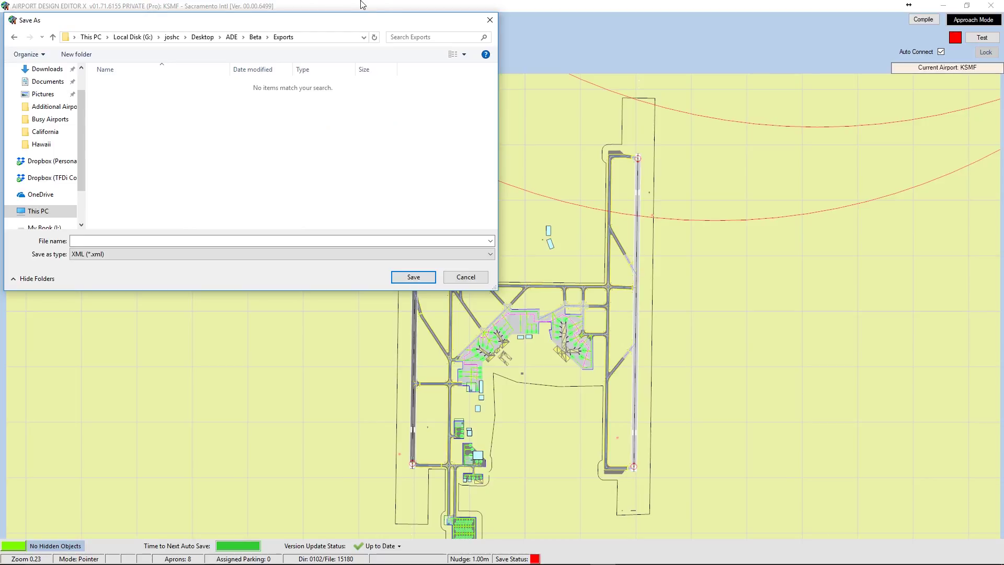
# Save the airport's XML export as KSMF in the Exports folder.
pyautogui.click(280, 239)
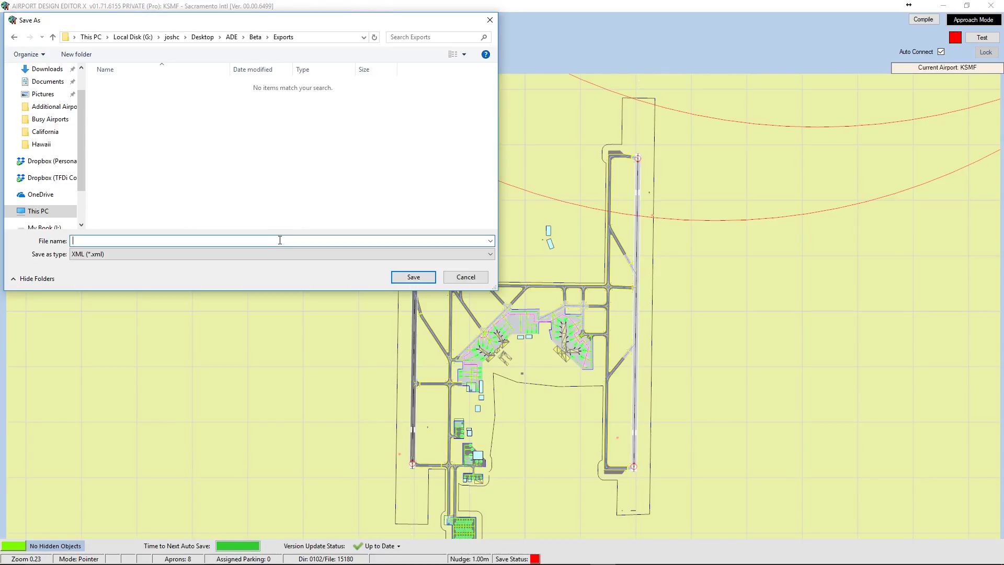
pyautogui.write('KSMF')
pyautogui.press('Return')
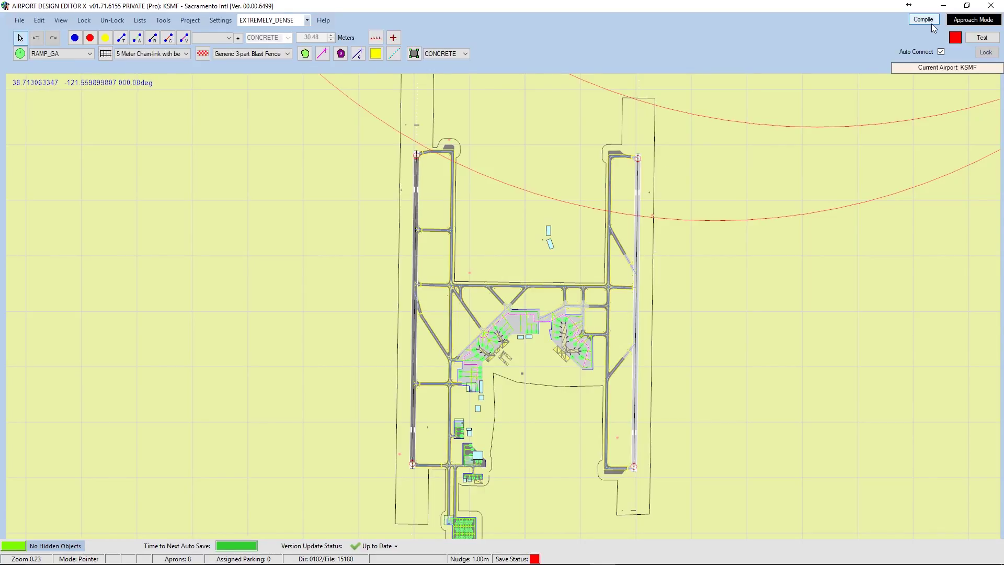
# Switch to File Explorer, open the ADE\Beta\Exports folder from the desktop and select KSMF.xml.
pyautogui.click(944, 6)
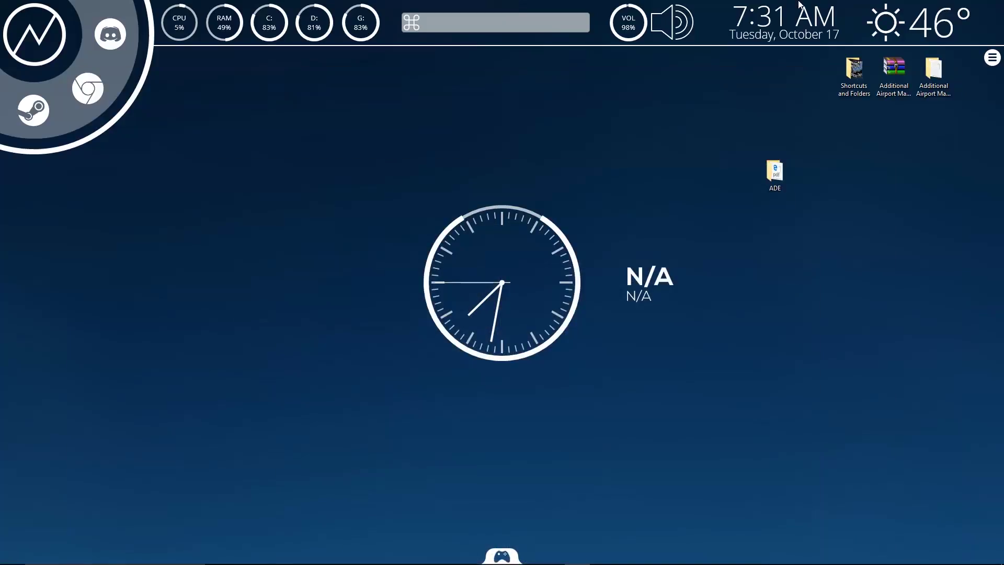
pyautogui.doubleClick(770, 169)
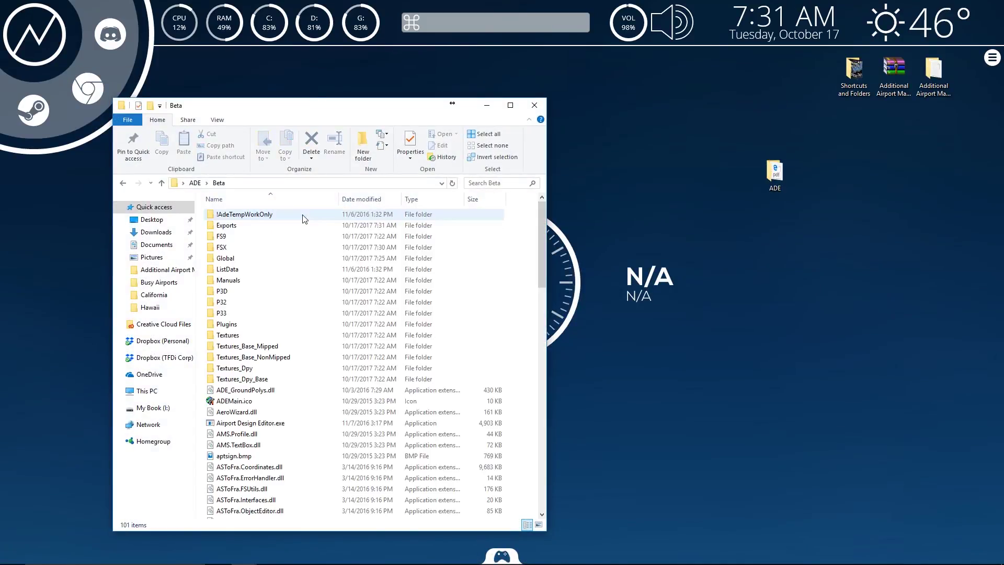
pyautogui.doubleClick(287, 225)
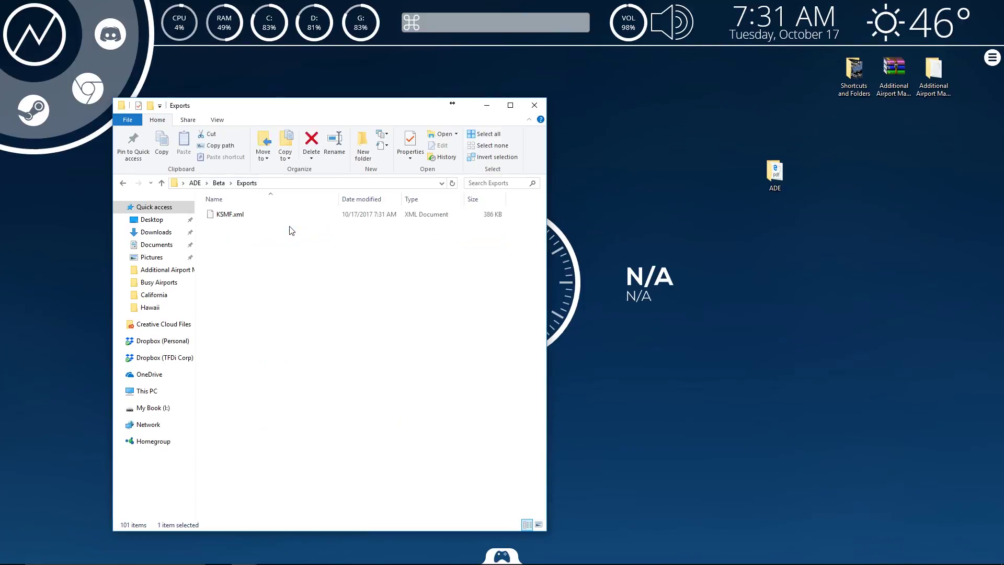
pyautogui.click(296, 216)
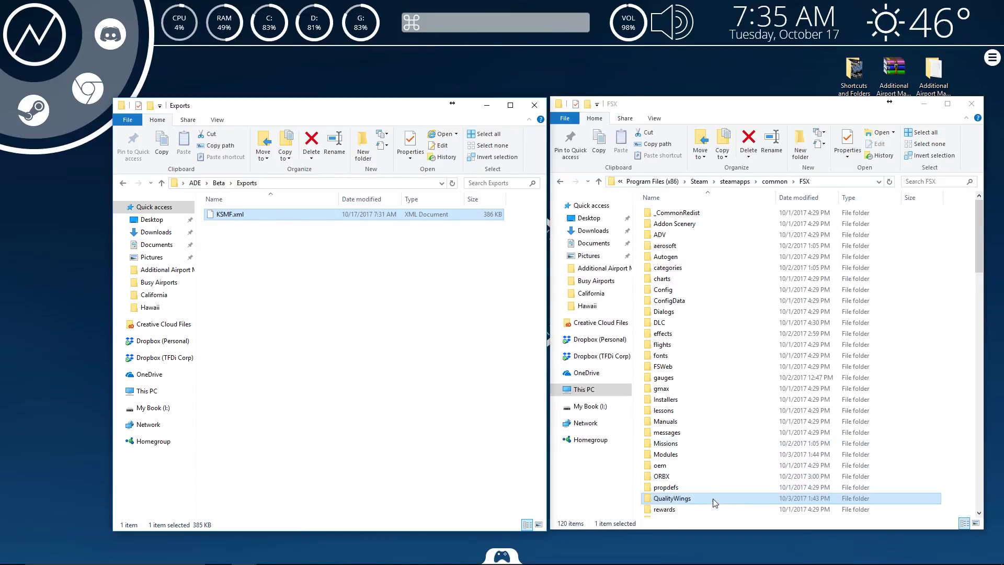
# Move KSMF.xml from Exports into the FSX folder QualityWings\QW787\Navdata\APT Data.
pyautogui.doubleClick(713, 499)
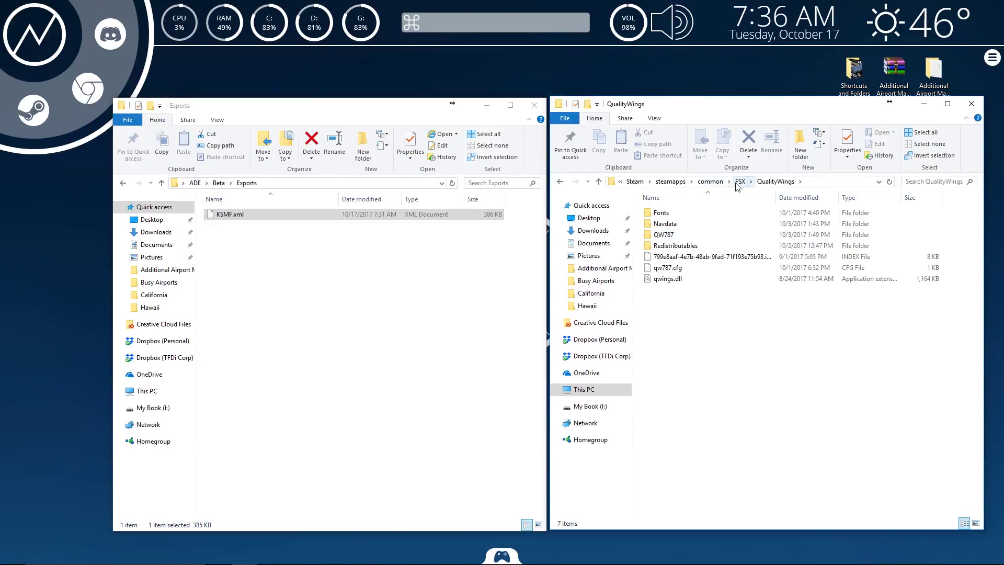
pyautogui.doubleClick(704, 237)
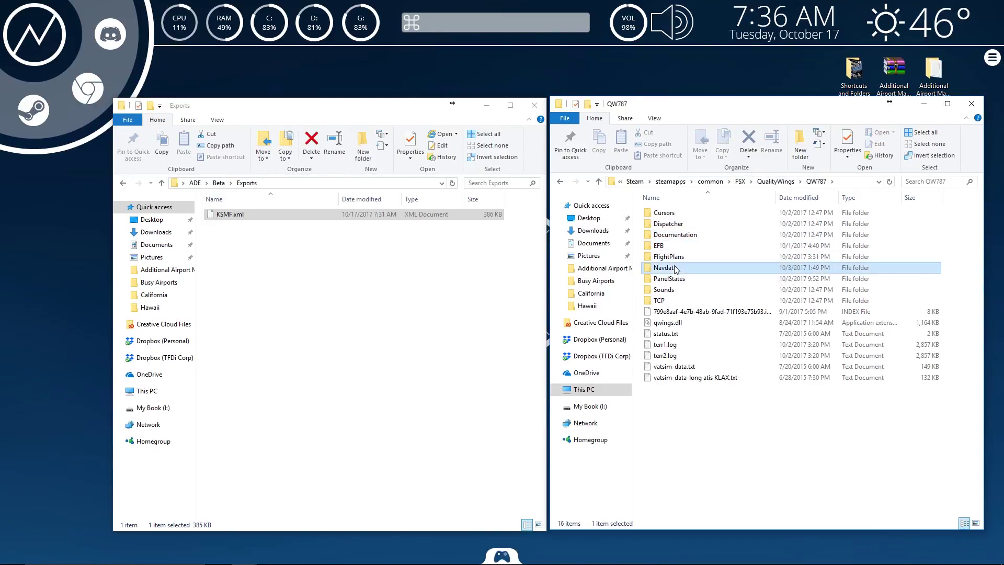
pyautogui.doubleClick(674, 266)
pyautogui.doubleClick(683, 214)
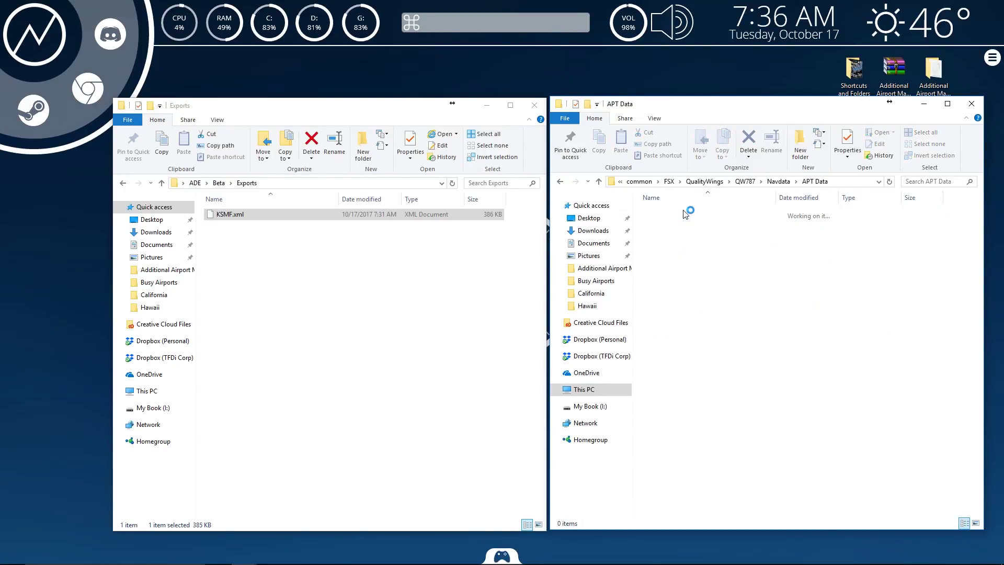
pyautogui.moveTo(268, 215); pyautogui.dragTo(780, 344)
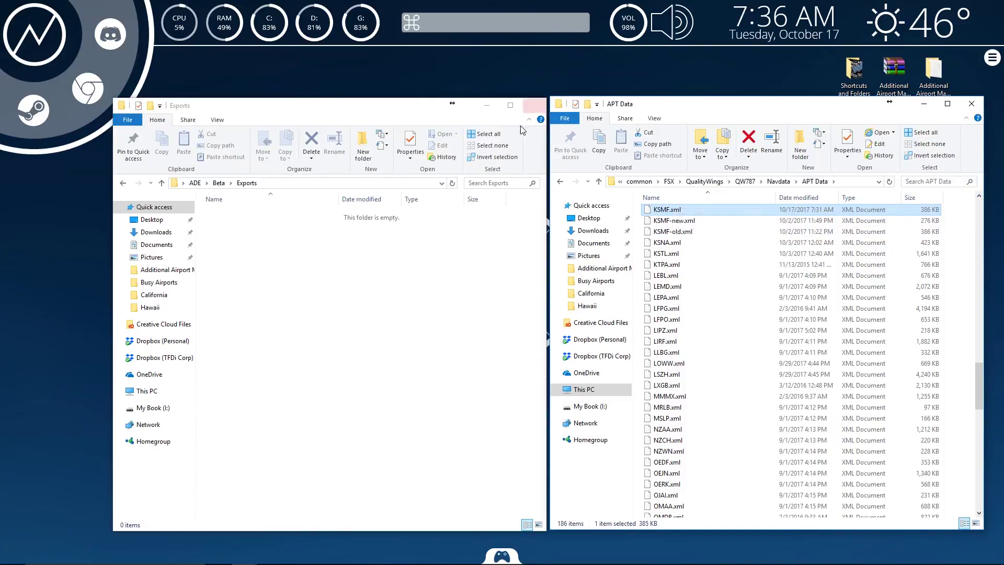
# Minimize both folder windows, then launch Microsoft Flight Simulator X: Steam Edition past the scenery error.
pyautogui.click(487, 109)
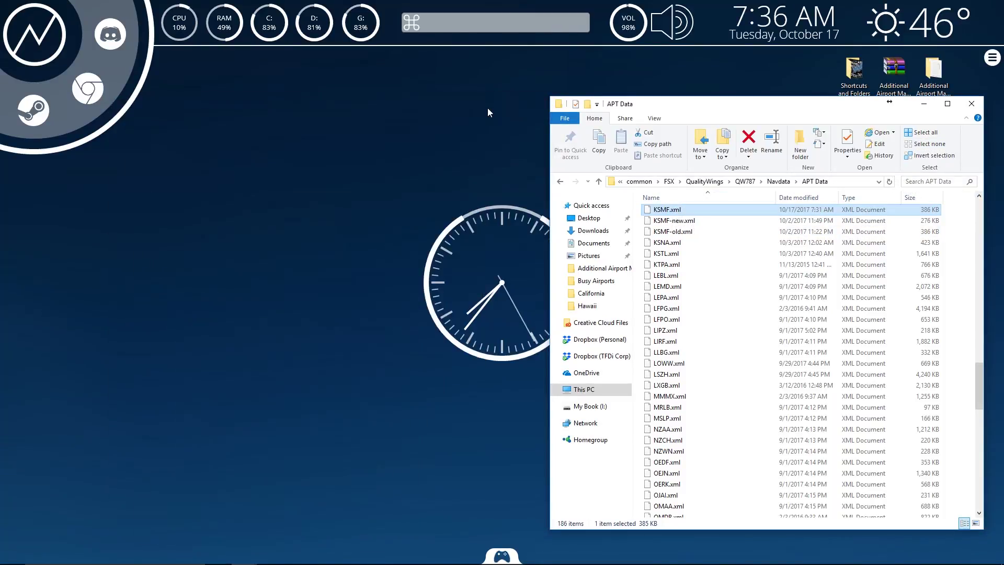
pyautogui.click(924, 104)
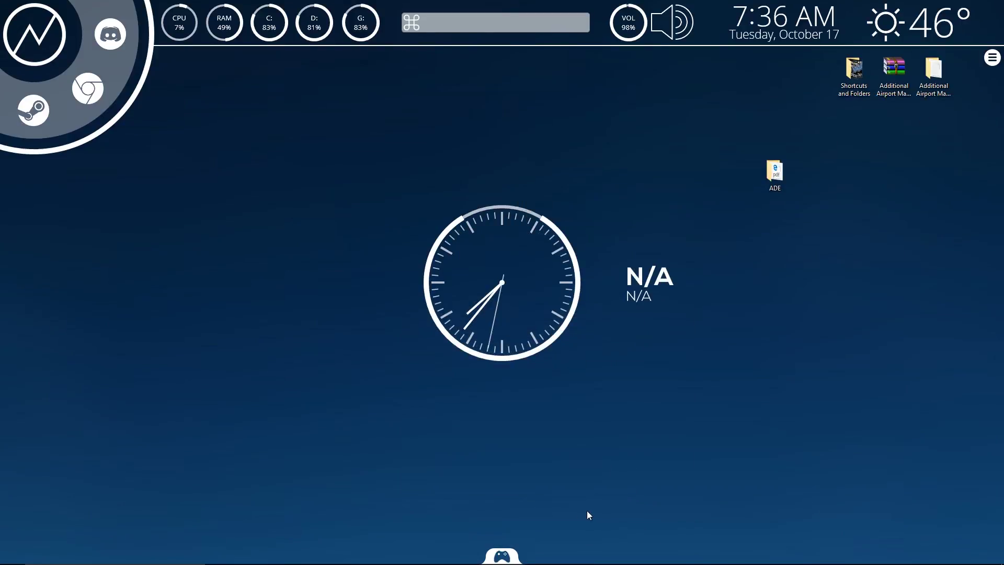
pyautogui.moveTo(500, 554)
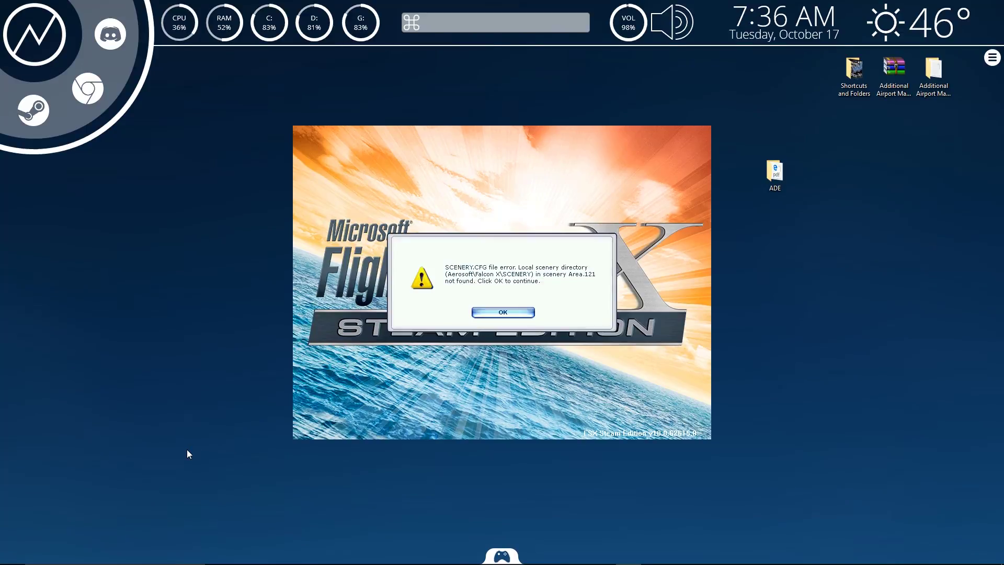
pyautogui.click(502, 312)
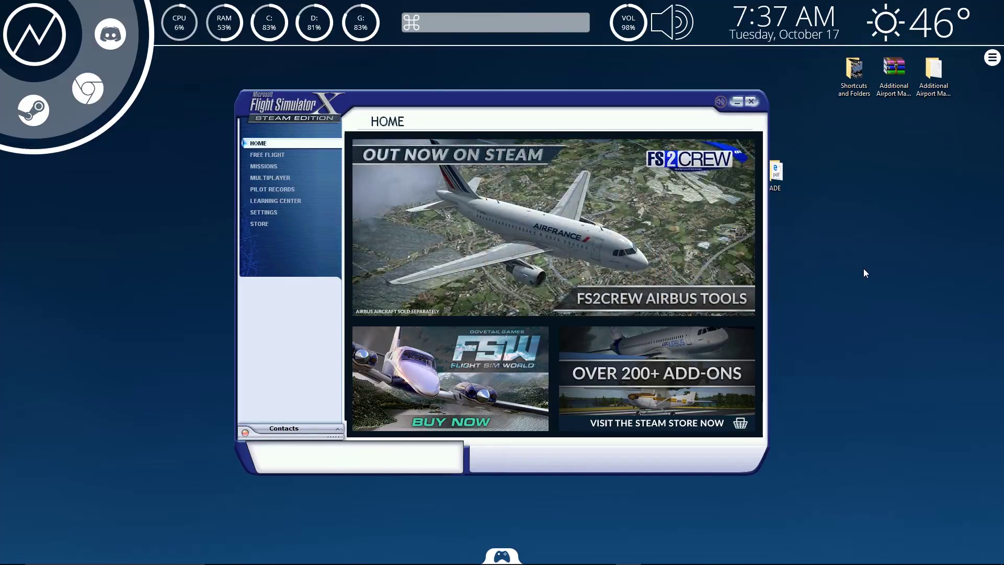
# Choose a QualityWings Boeing-QWSim 787-8 as the Free Flight aircraft.
pyautogui.click(271, 155)
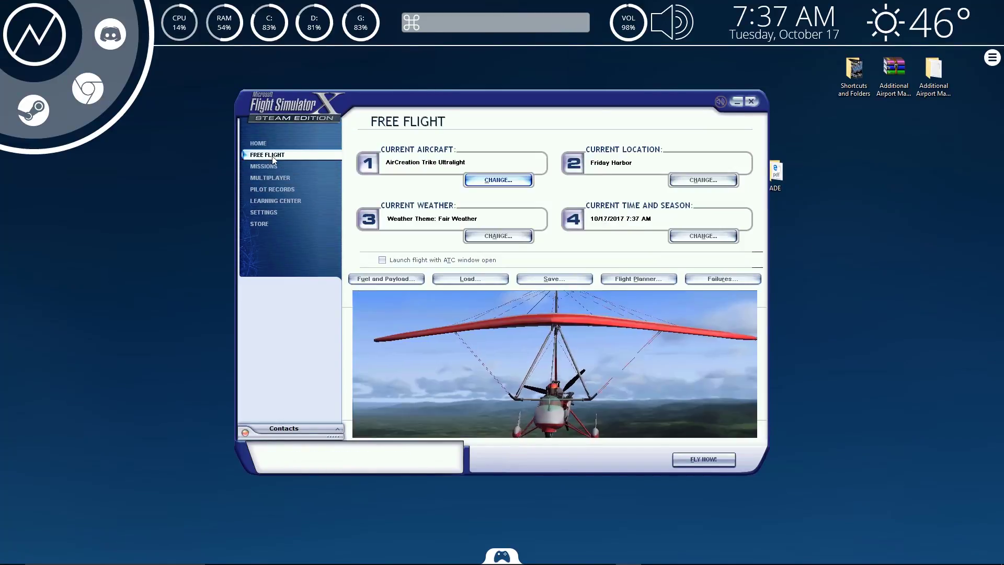
pyautogui.click(482, 183)
pyautogui.scroll(-8, 660, 341)
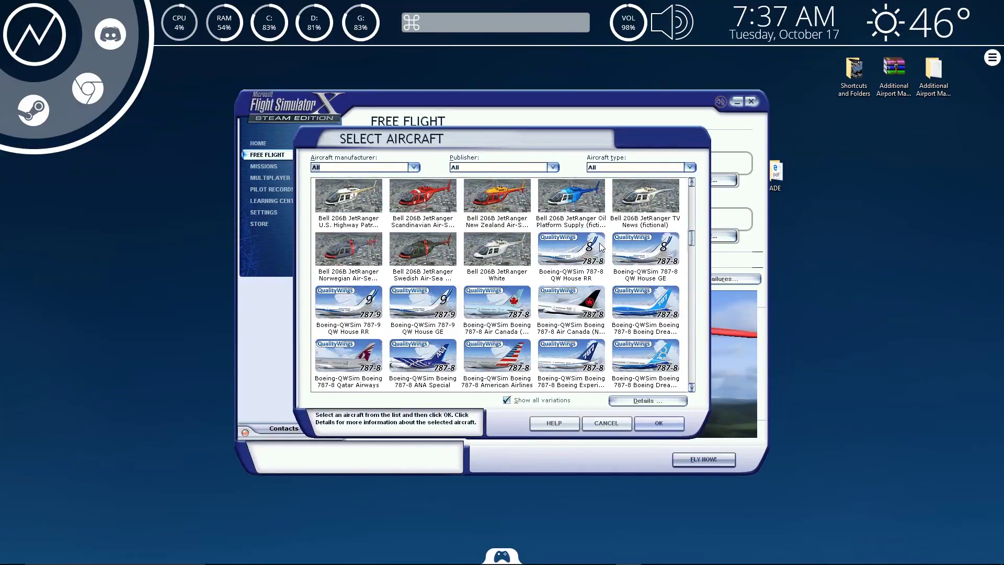
pyautogui.click(652, 423)
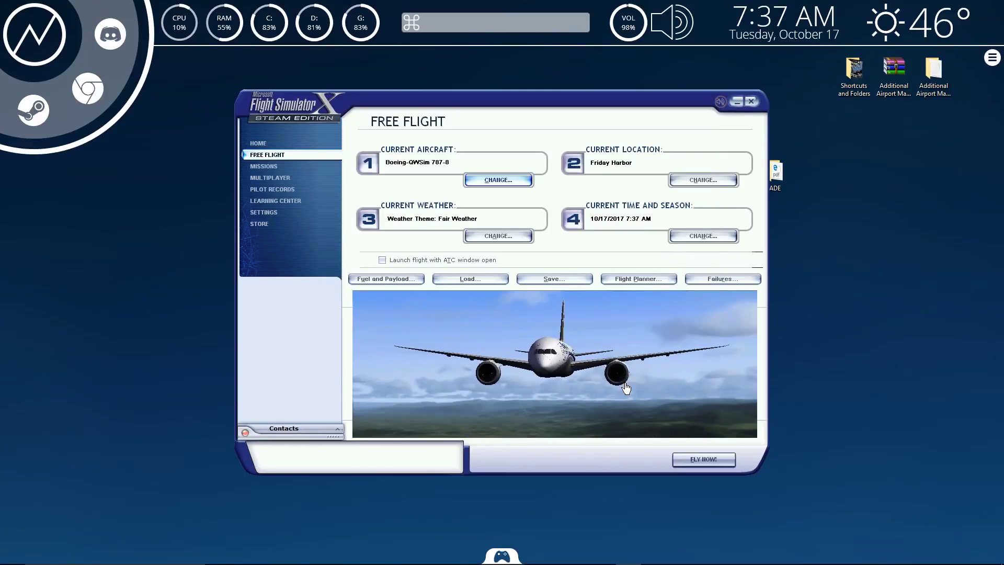
# Set the Free Flight location to Sacramento Intl by its airport ID, KSMF.
pyautogui.click(683, 180)
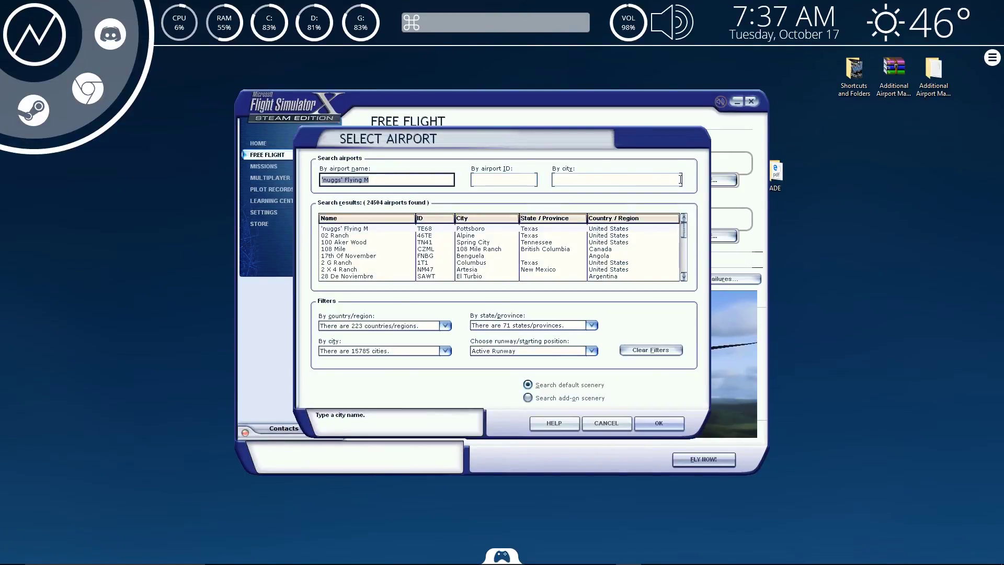
pyautogui.click(511, 179)
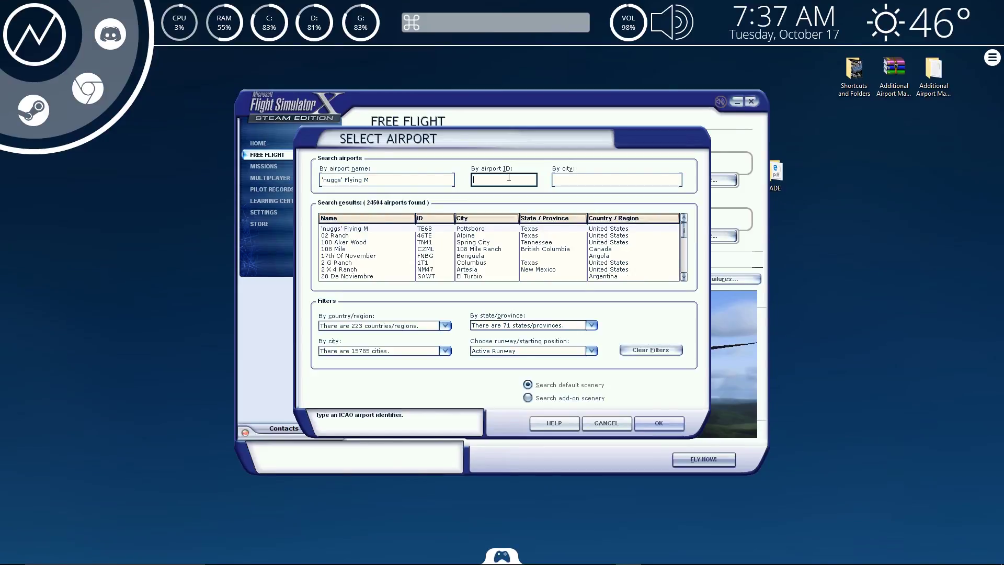
pyautogui.write('ksmf')
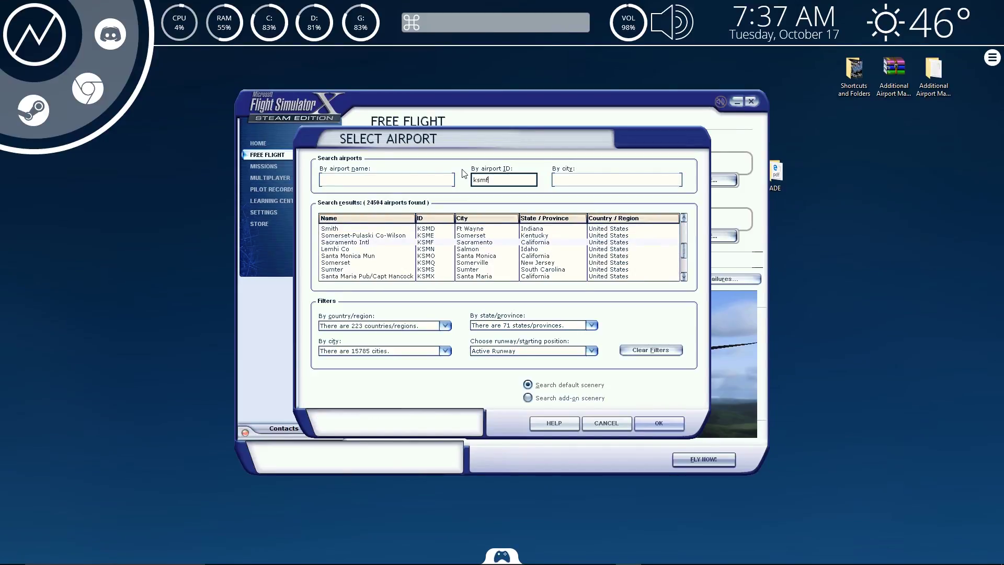
pyautogui.click(658, 422)
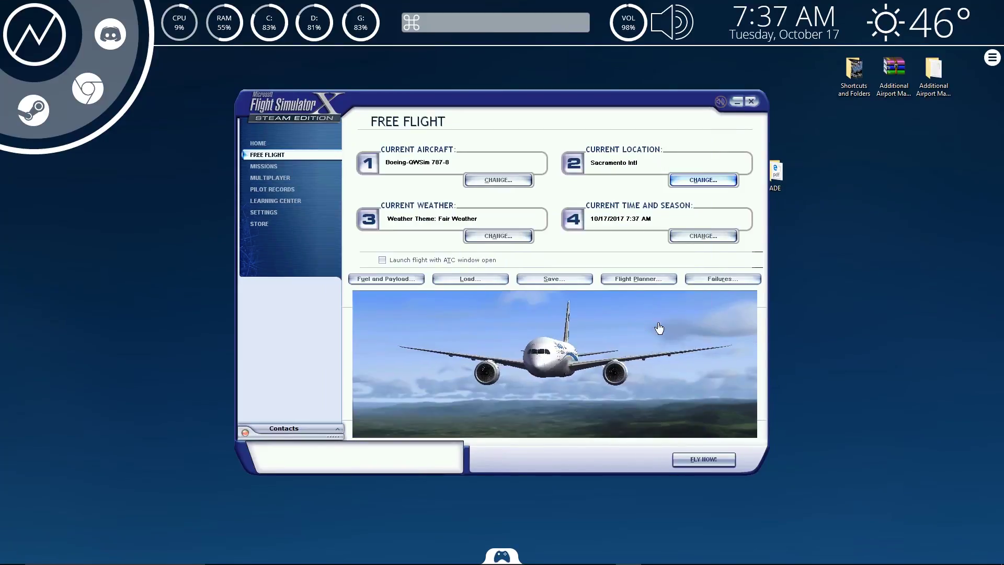
# Set the time of day to Day and start the flight.
pyautogui.click(698, 236)
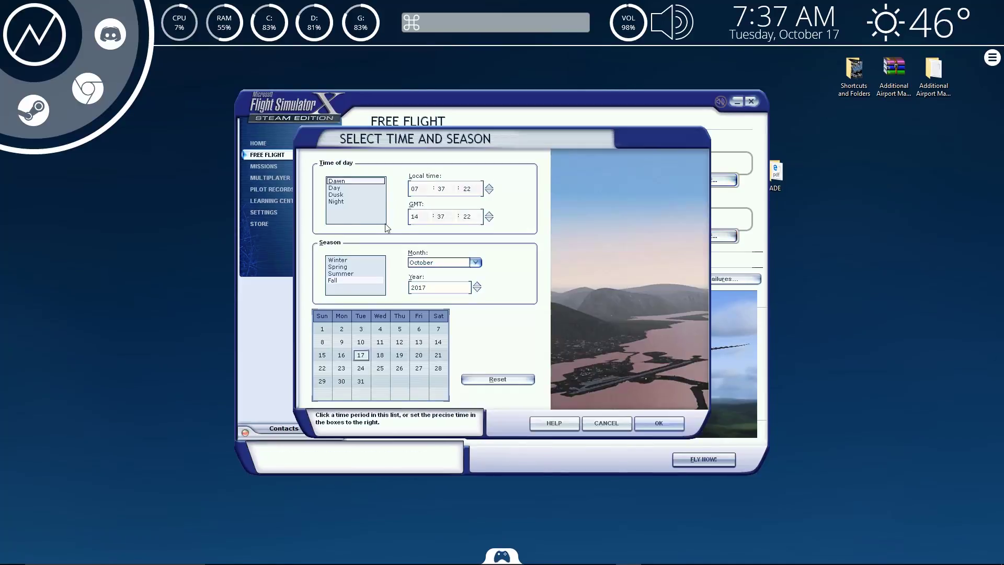
pyautogui.click(345, 188)
pyautogui.click(660, 422)
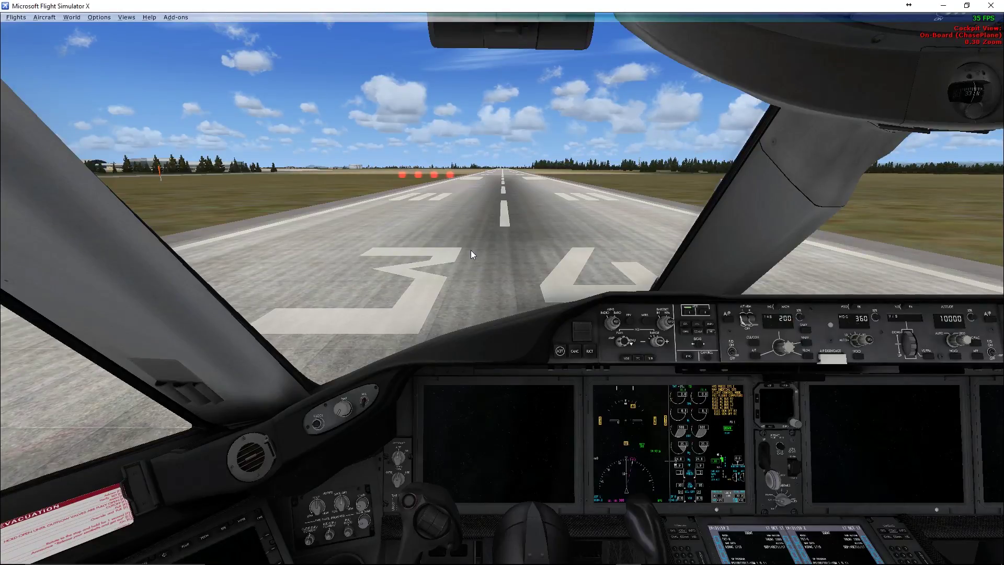
# Enter KSMF as the origin on the RTE 1 page of the captain's CDU.
pyautogui.press('KP_2')
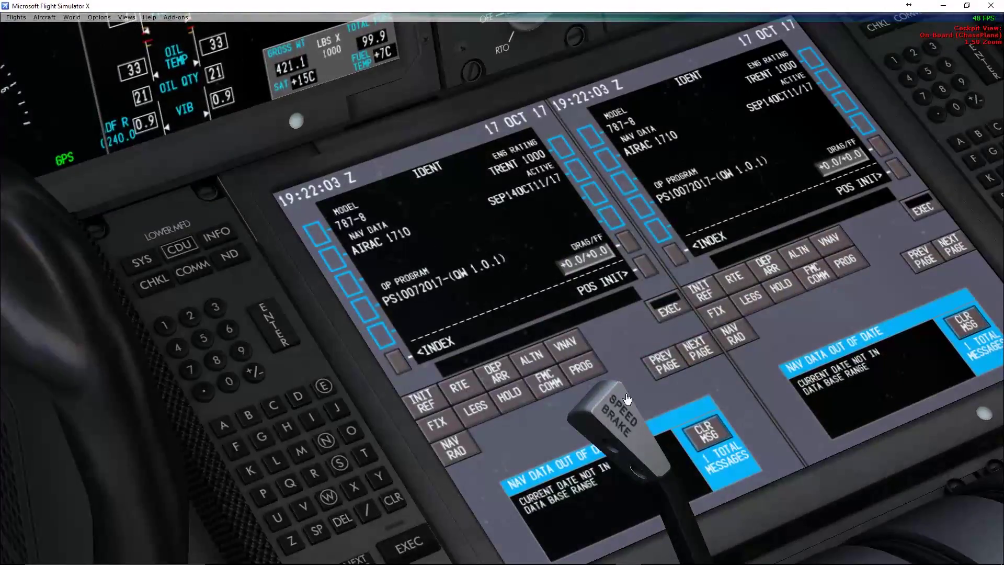
pyautogui.click(622, 271)
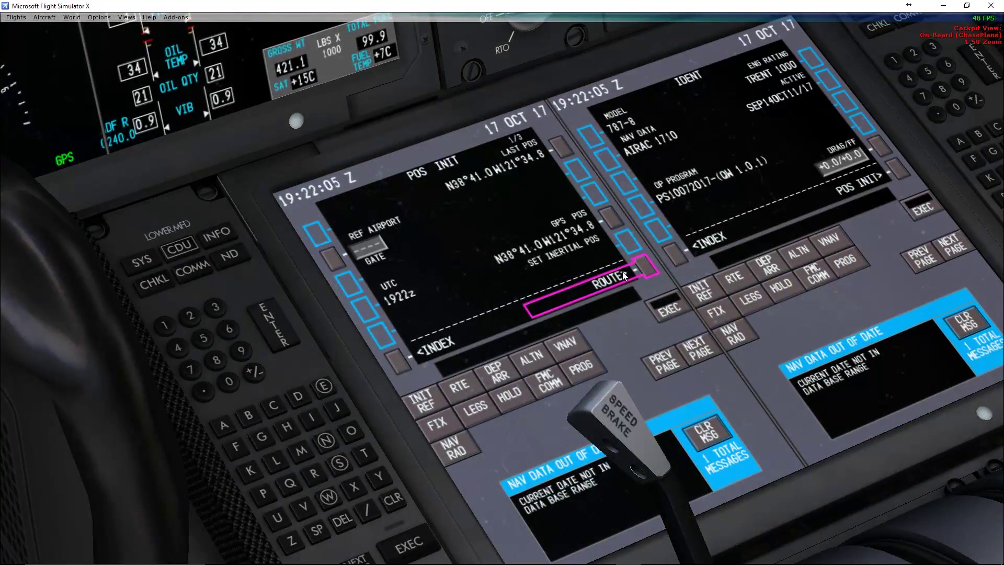
pyautogui.click(622, 271)
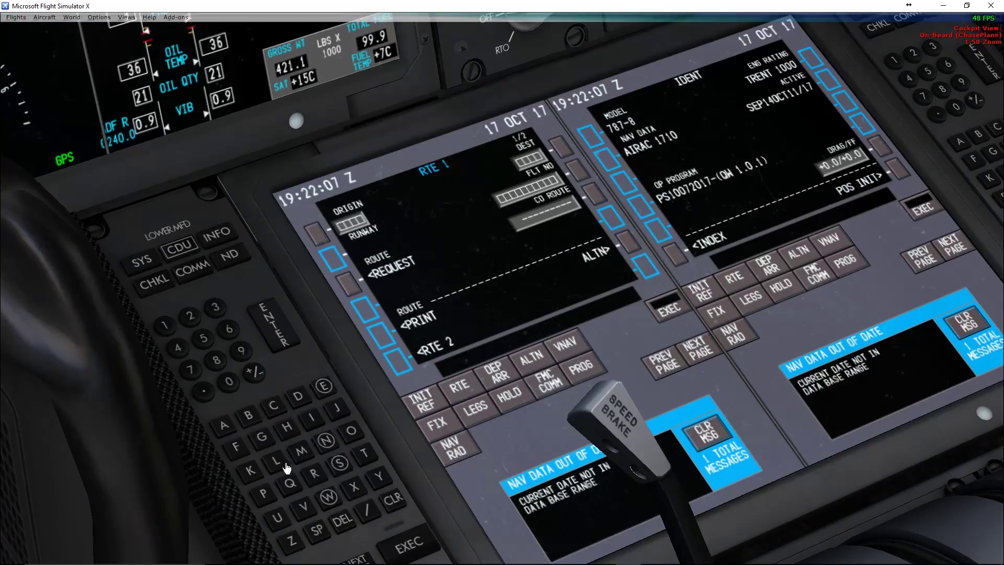
pyautogui.click(245, 474)
pyautogui.click(339, 463)
pyautogui.click(301, 456)
pyautogui.click(238, 450)
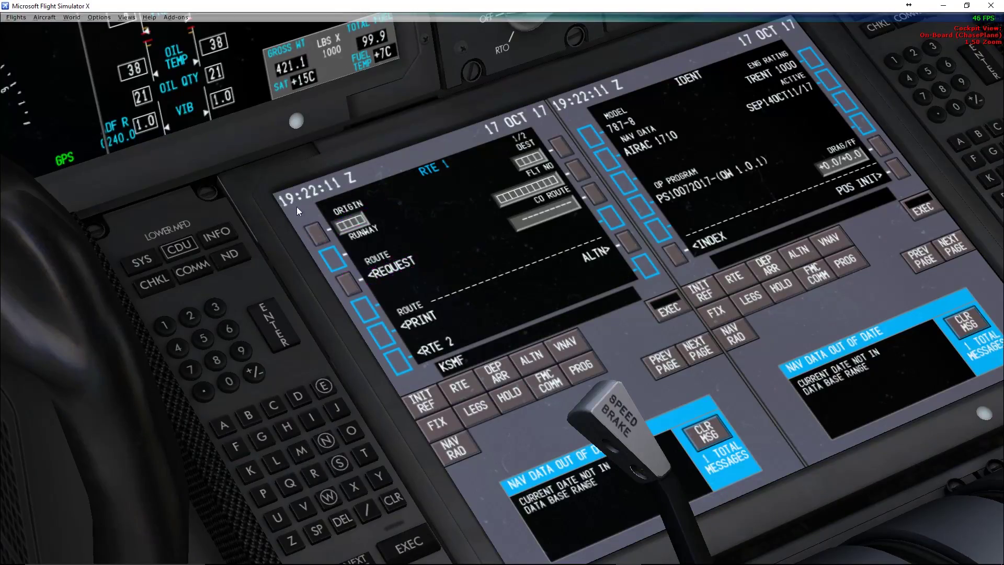
pyautogui.click(315, 235)
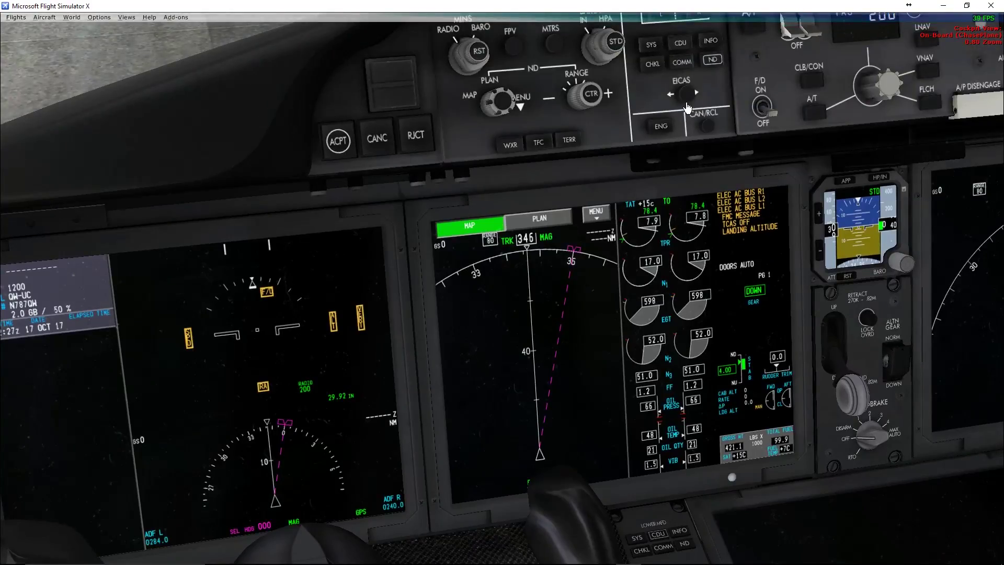
# Move the EICAS to the first officer's display and reduce the captain's navigation display range to 2.
pyautogui.click(685, 102)
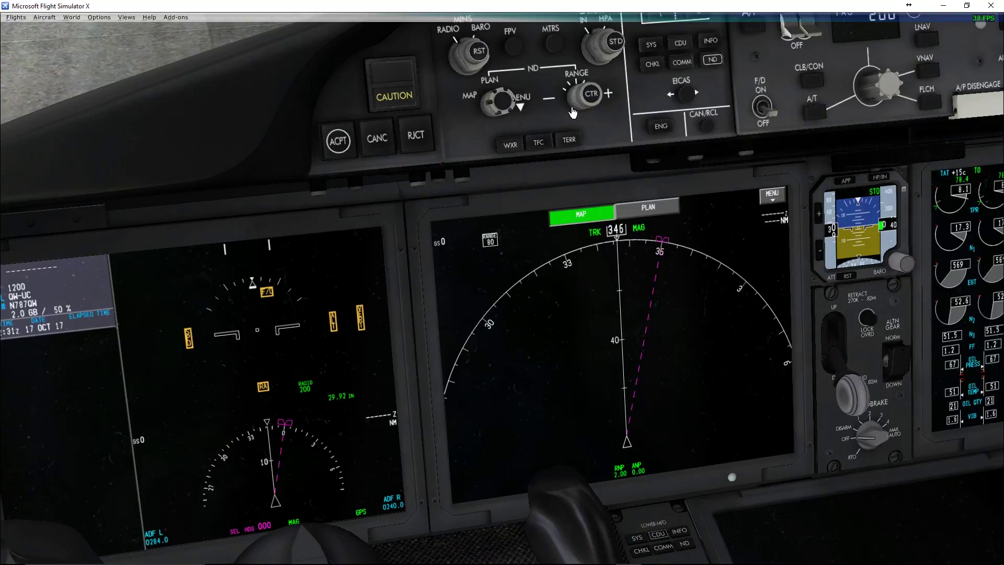
pyautogui.scroll(-3, 573, 112)
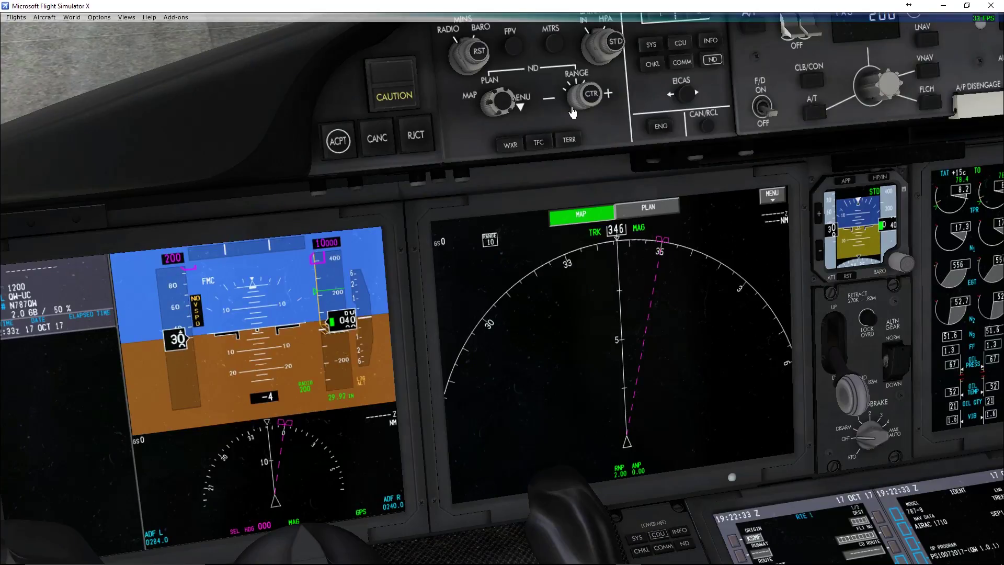
pyautogui.scroll(-1, 573, 113)
pyautogui.scroll(-1, 573, 112)
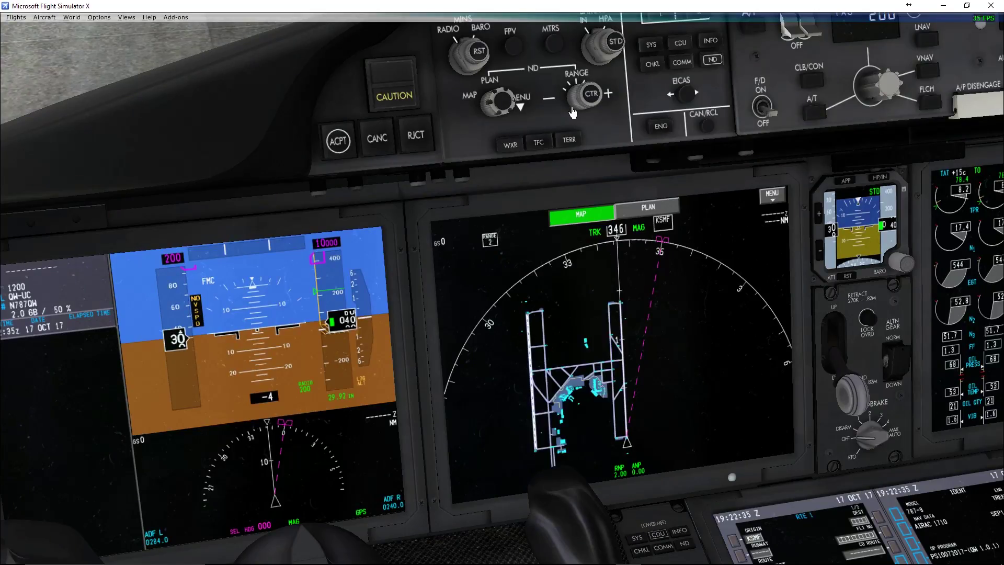
# Examine KSMF's taxiways and gates on the navigation display at range 1, and widen the range back to the whole airport.
pyautogui.scroll(-1, 573, 112)
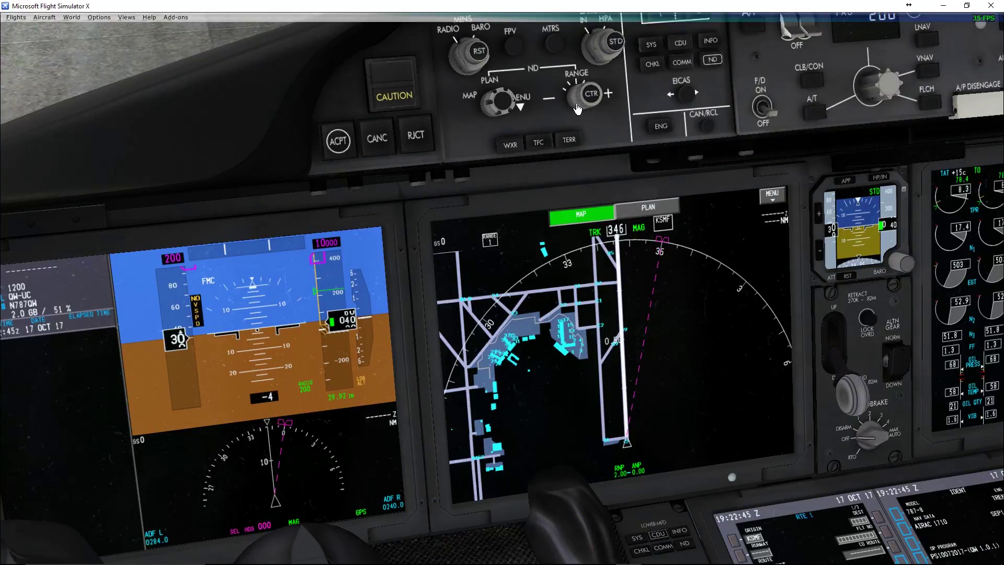
pyautogui.click(577, 108)
pyautogui.press('a')
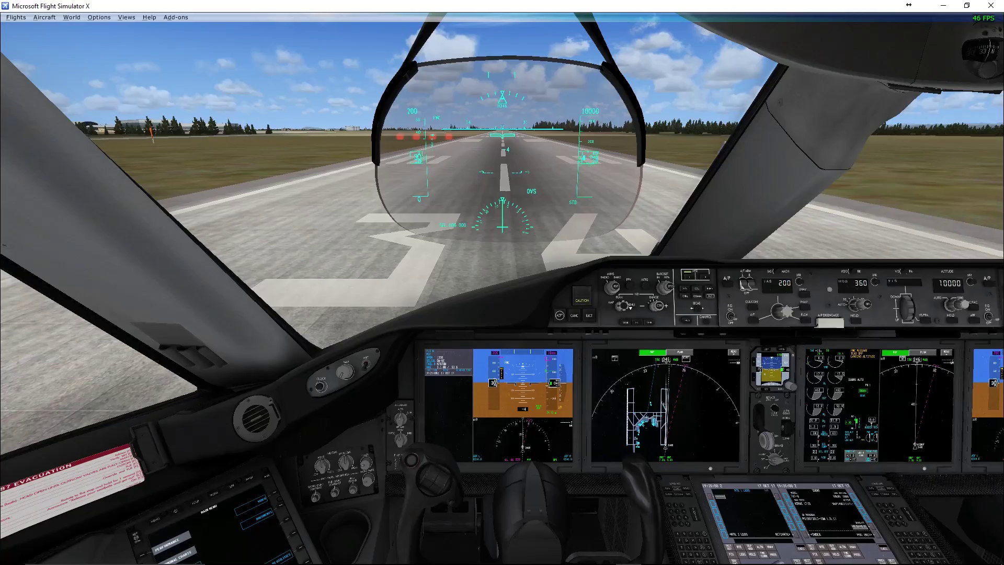